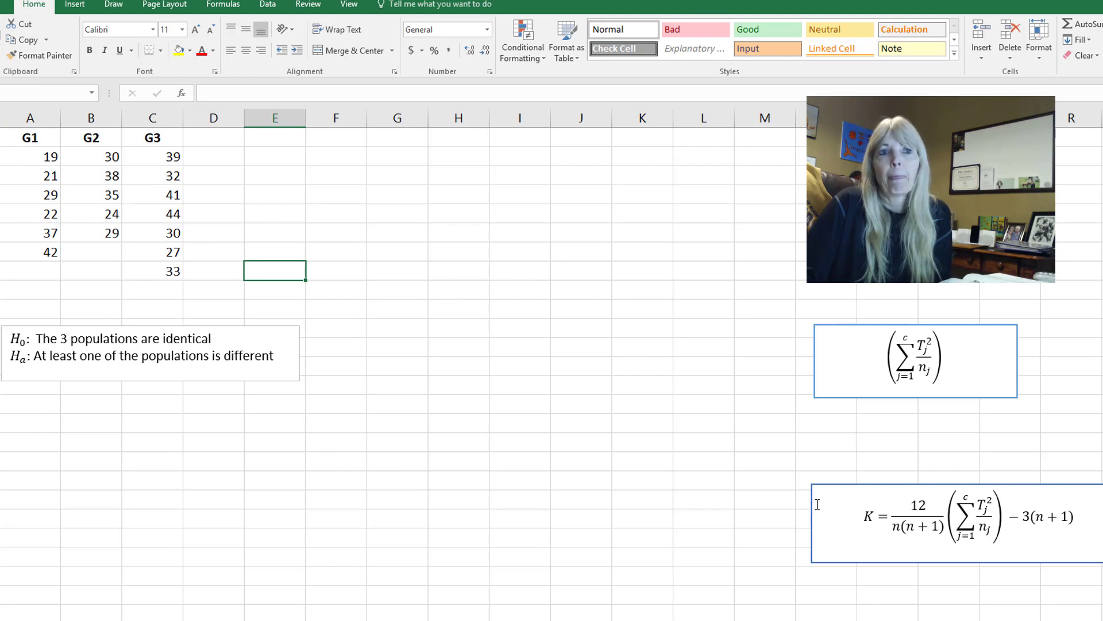
left_click(682, 456)
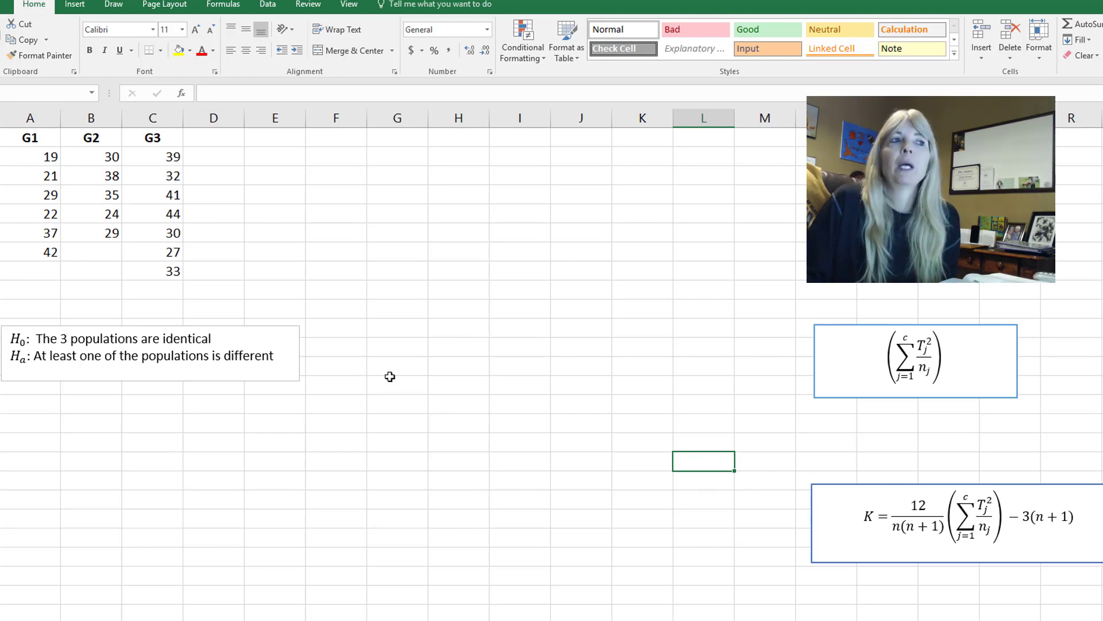
left_click(42, 153)
left_click(109, 200)
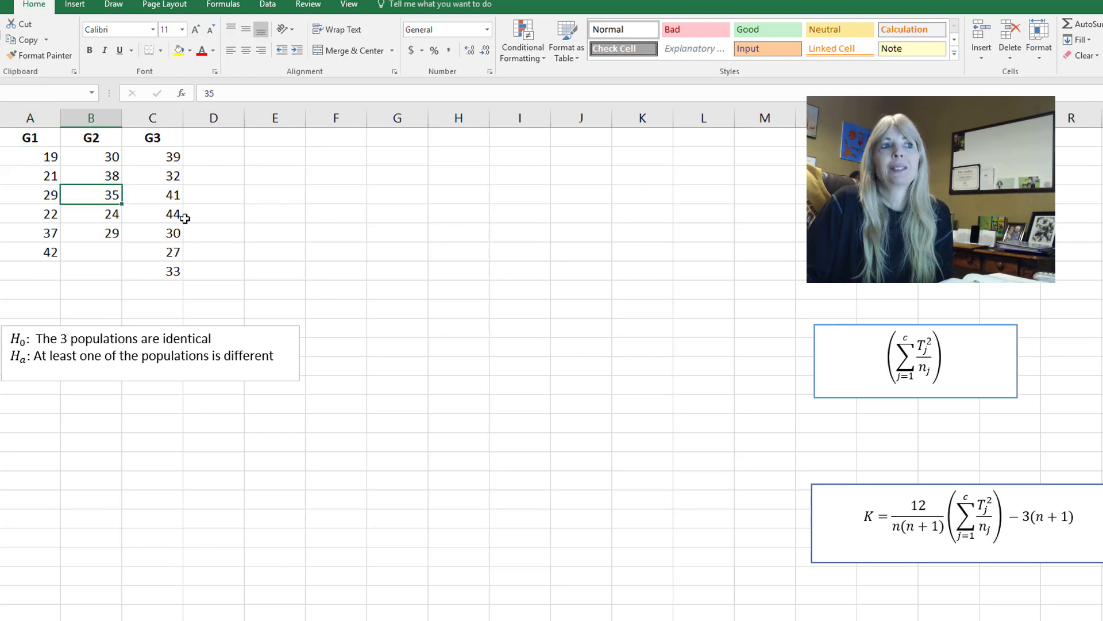
left_click(186, 217)
left_click(485, 264)
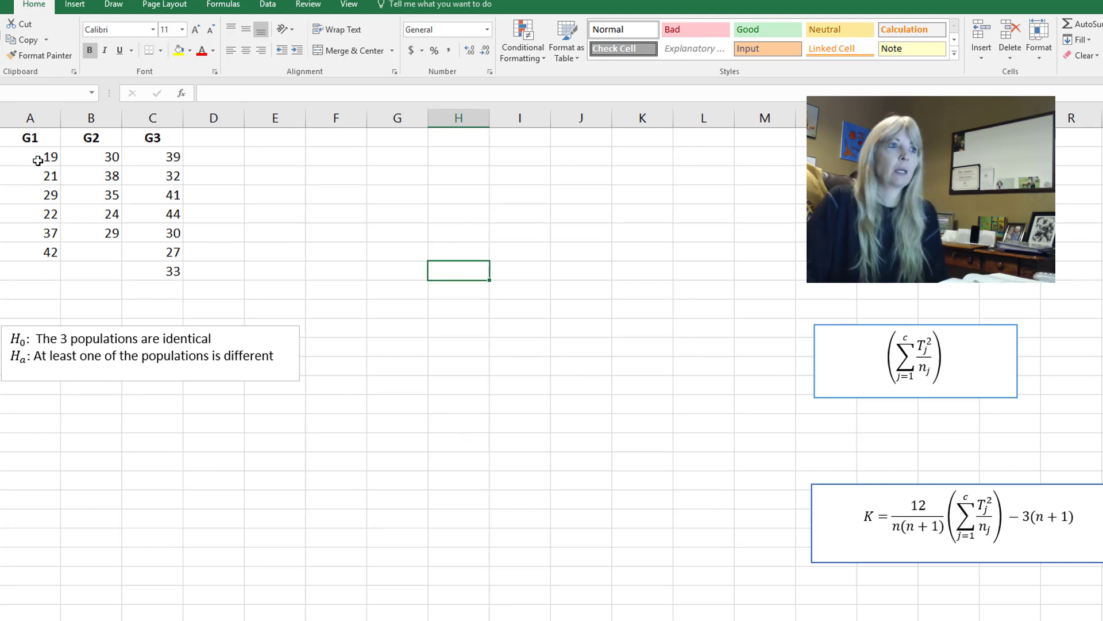
- Copy the six G1 values to the top of column F and fill the G1 label beside each one in column G
left_click_drag(38, 160, 31, 244)
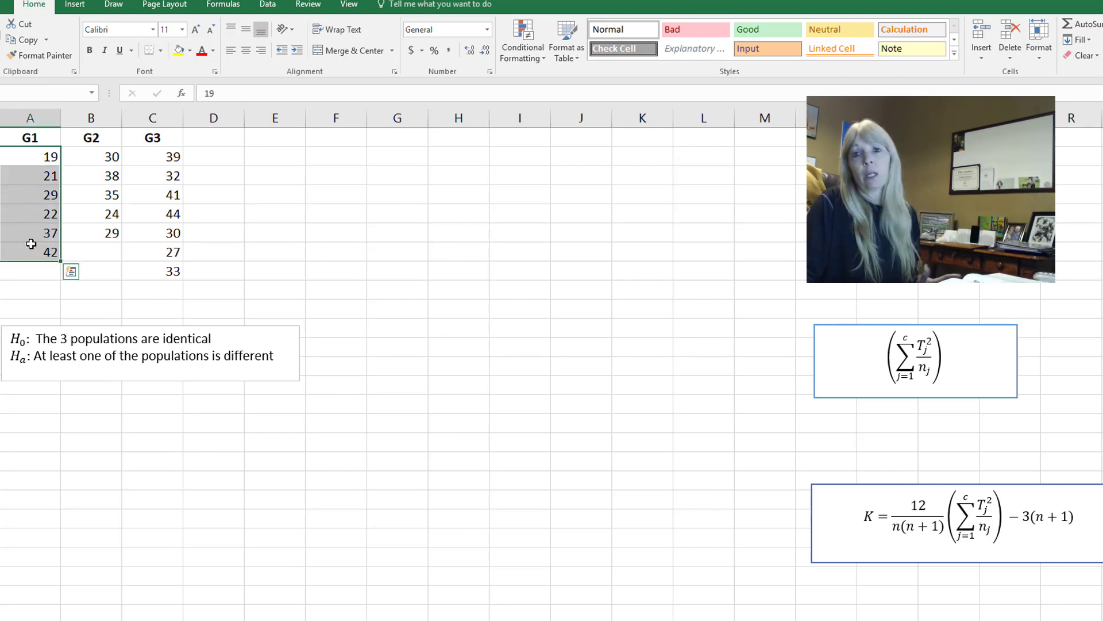
key("ctrl+c")
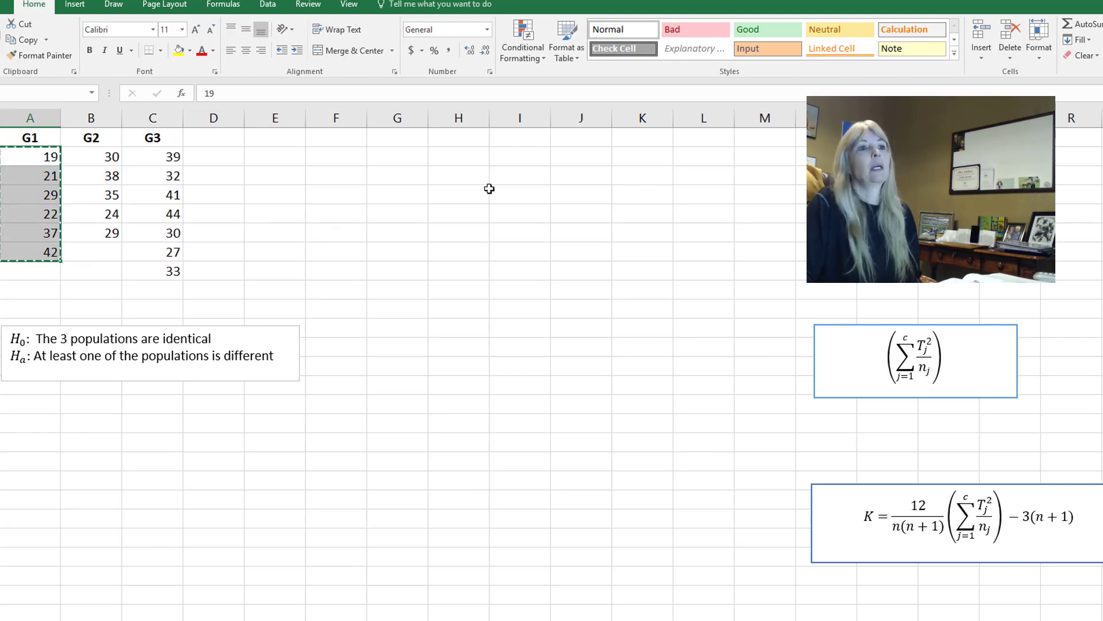
left_click(331, 138)
key("ctrl+v")
left_click(22, 135)
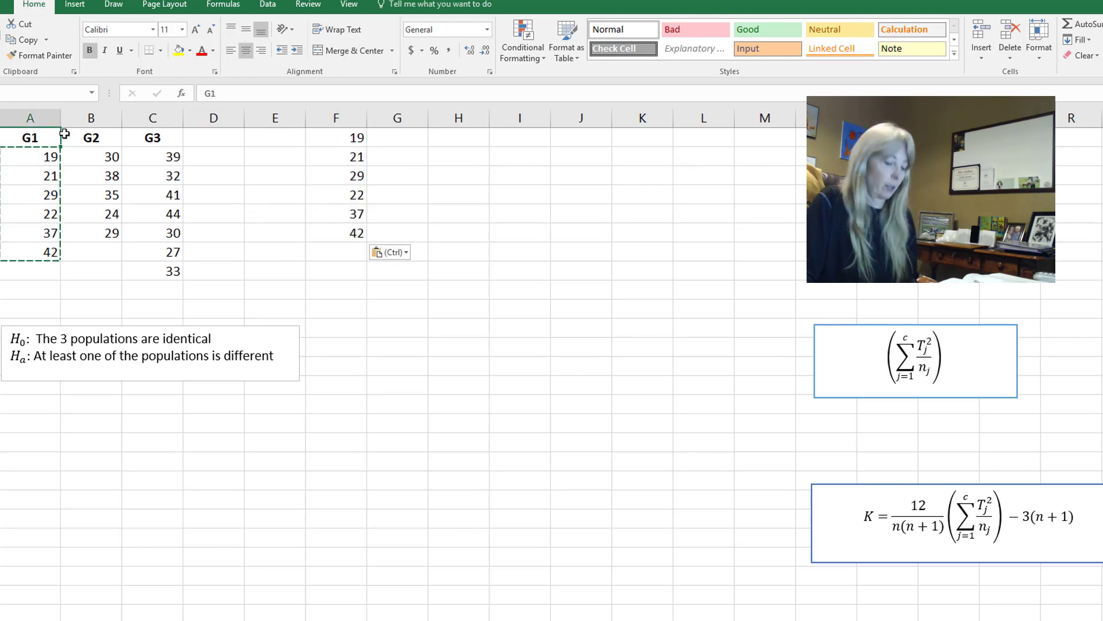
key("ctrl+c")
left_click_drag(402, 138, 386, 232)
key("ctrl+v")
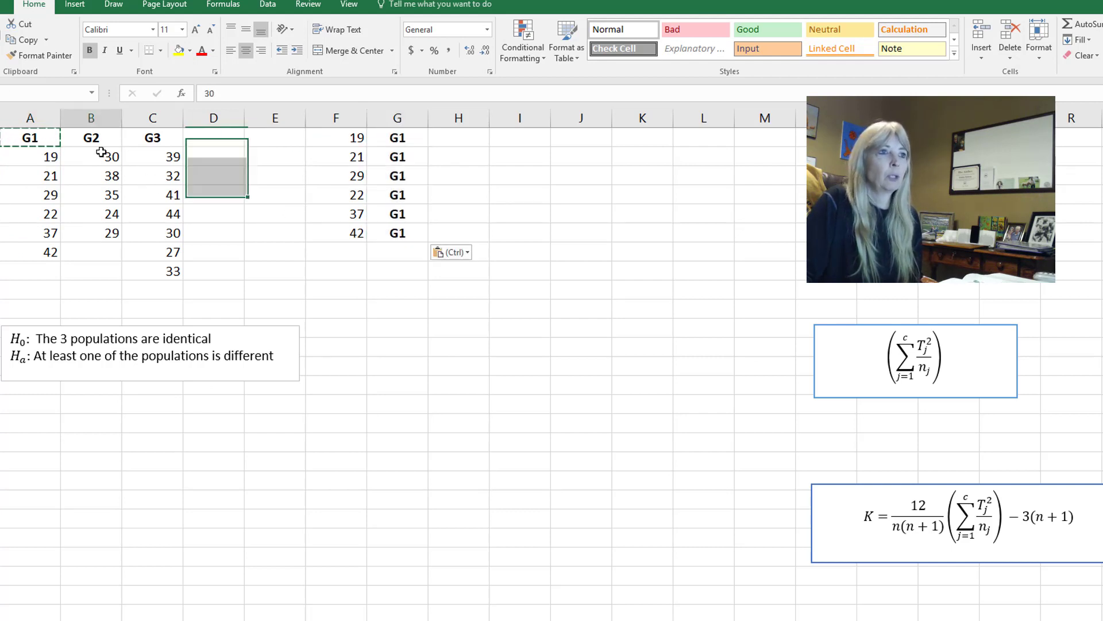
- Copy the five G2 values below the G1 data in column F and fill the G2 label beside each one in column G
left_click_drag(100, 156, 101, 233)
key("ctrl+c")
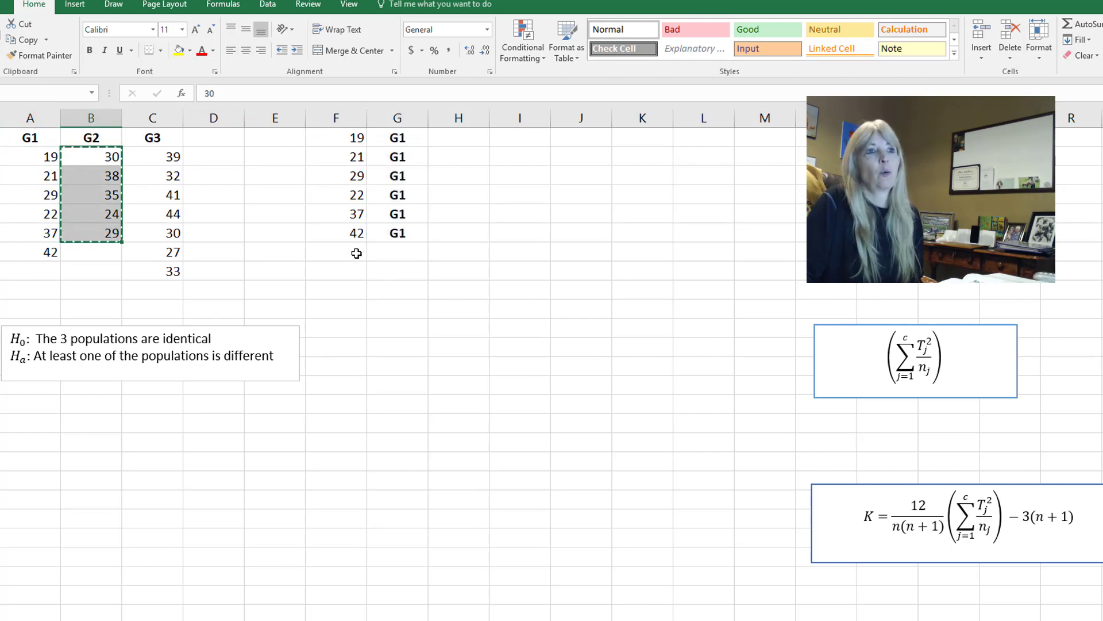
left_click(355, 252)
key("ctrl+v")
left_click(85, 140)
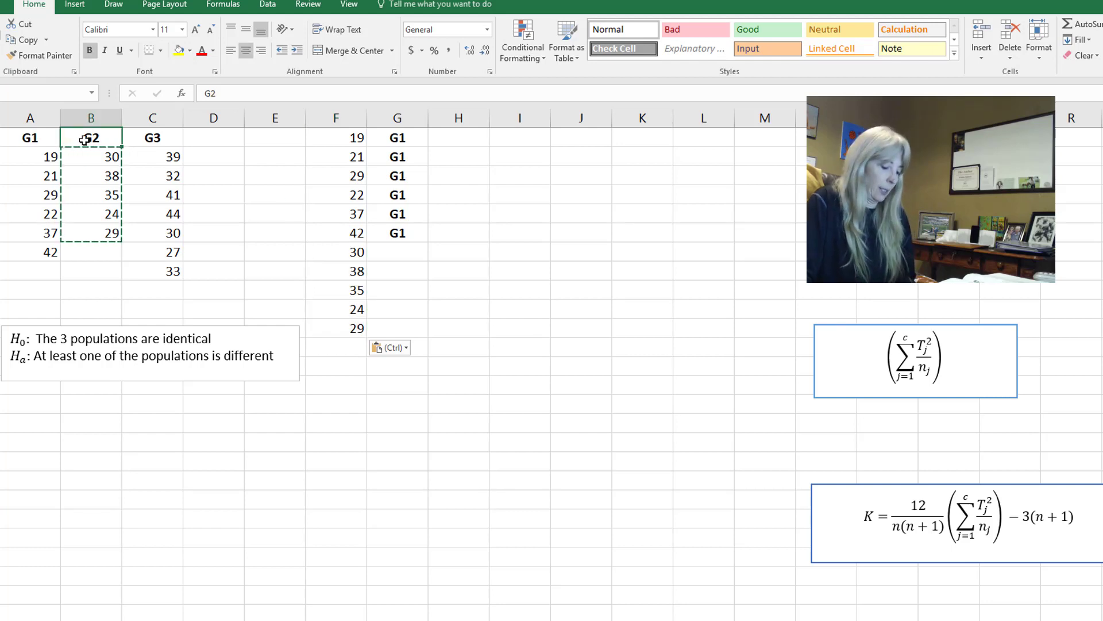
key("ctrl+c")
left_click(632, 384)
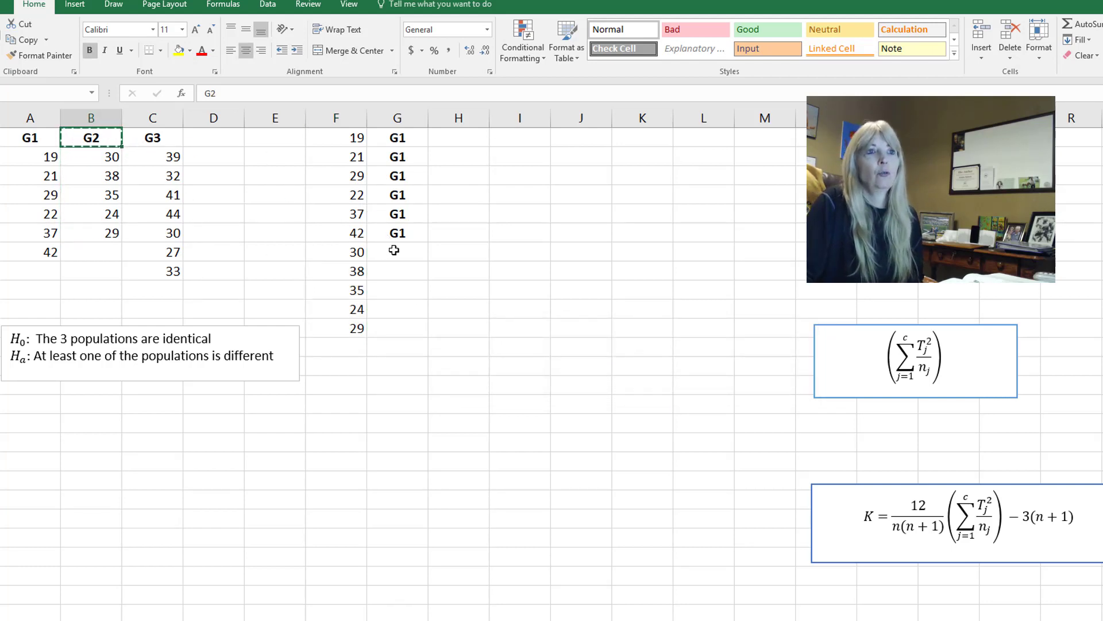
left_click_drag(382, 252, 396, 329)
key("ctrl+v")
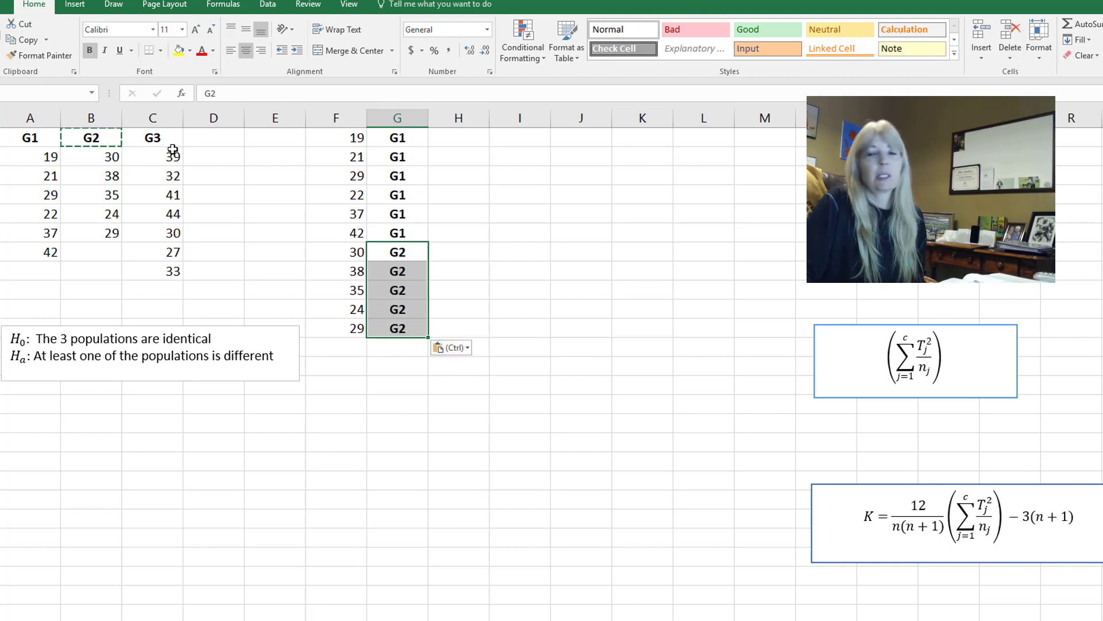
- Copy the seven G3 values below the G2 data in column F and fill the G3 label beside each one in column G
left_click_drag(173, 151, 175, 270)
key("ctrl+c")
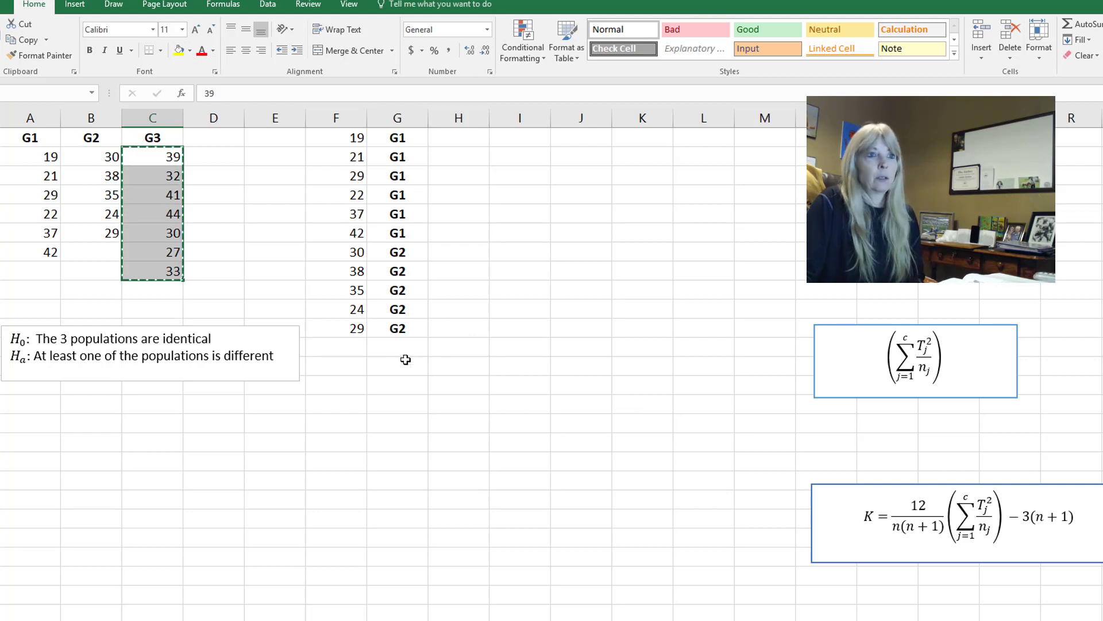
left_click(351, 346)
key("ctrl+v")
left_click(158, 137)
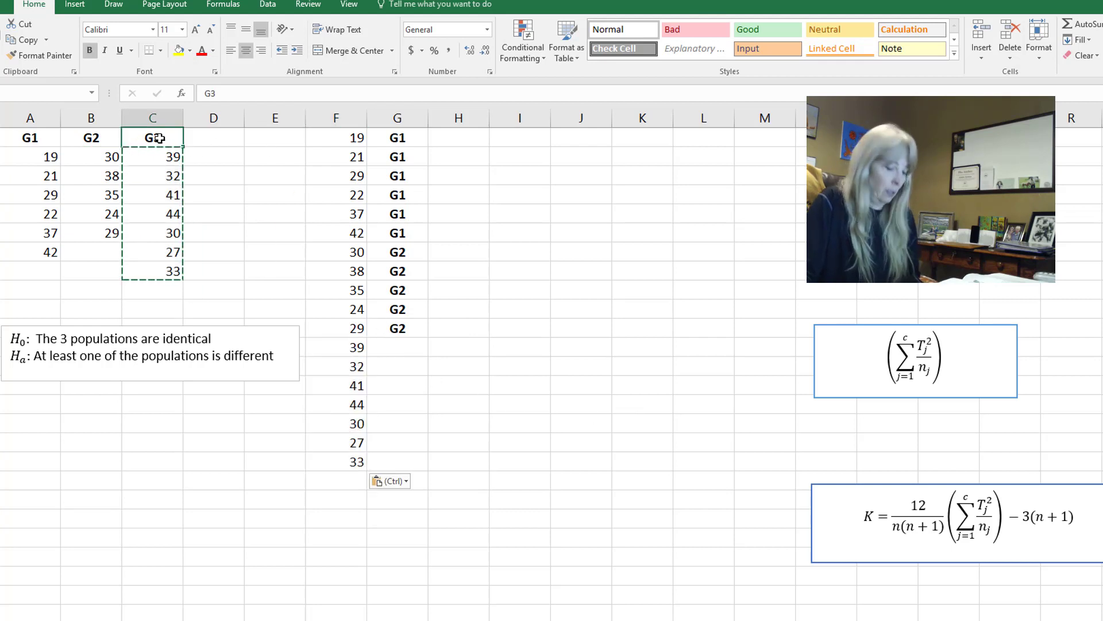
key("ctrl+c")
left_click(412, 352)
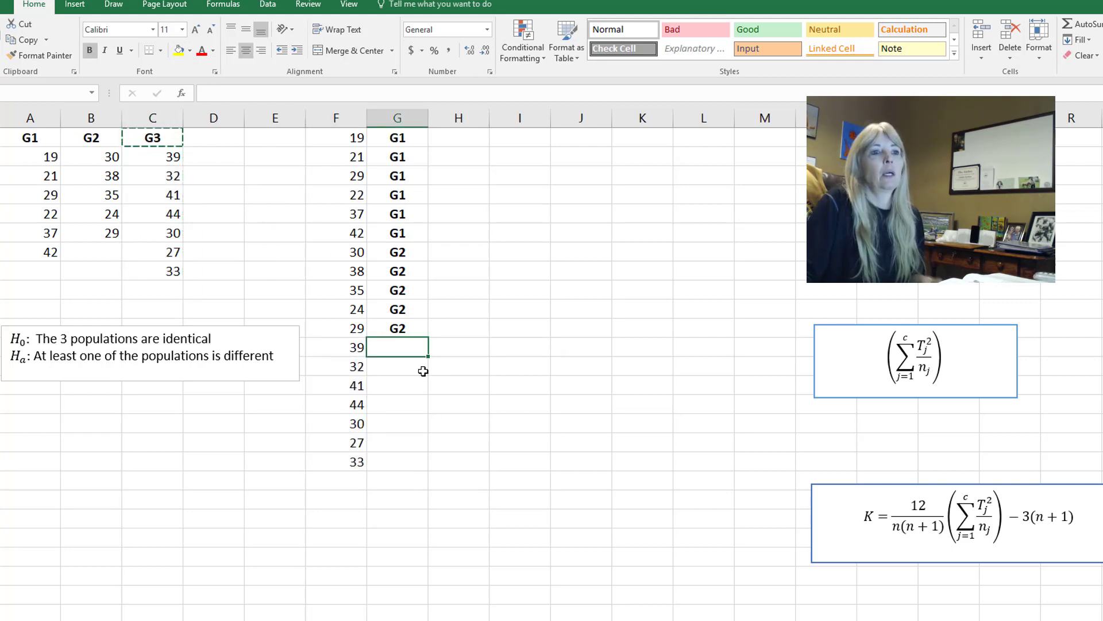
key("ctrl+v")
left_click_drag(395, 351, 389, 422)
key("ctrl+v")
left_click(493, 267)
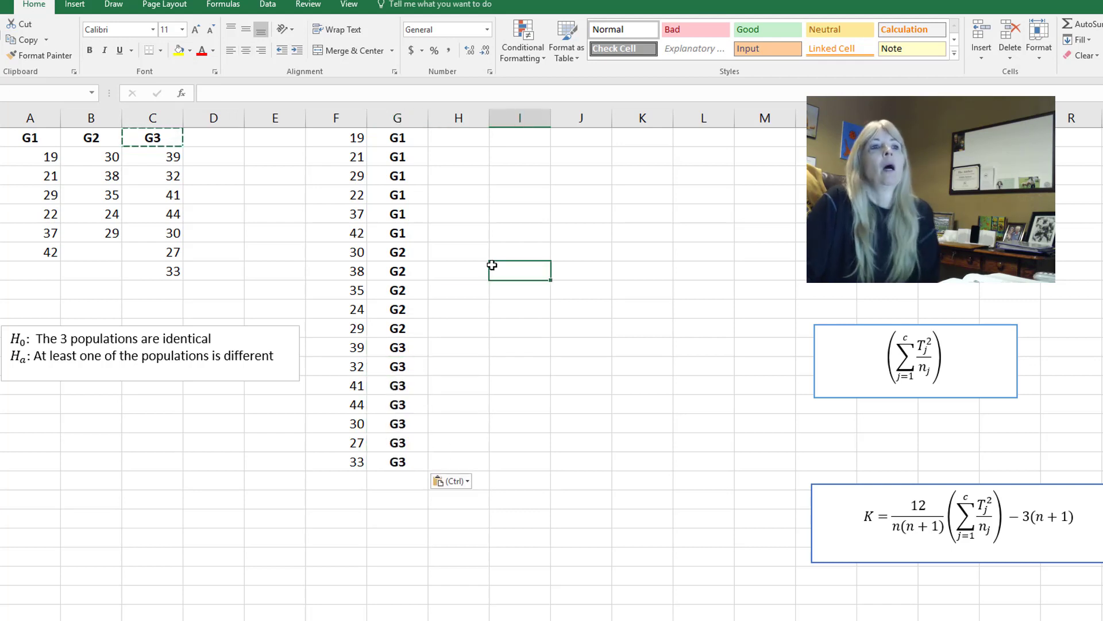
- Sort the stacked values and group labels in columns F and G by Column F in ascending order
left_click_drag(356, 138, 378, 454)
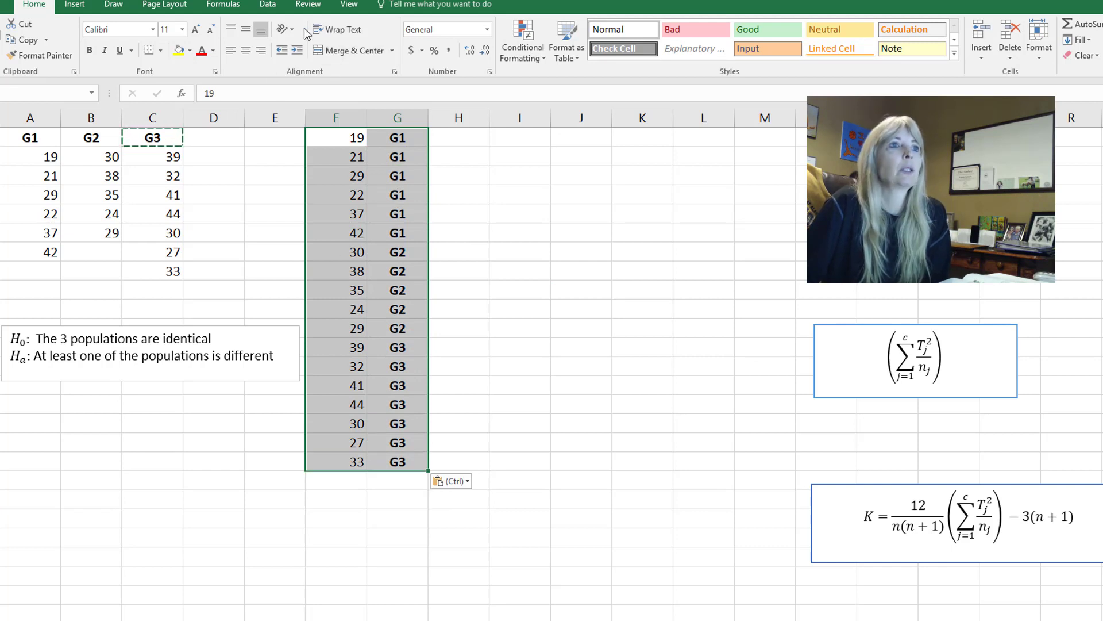
left_click(268, 5)
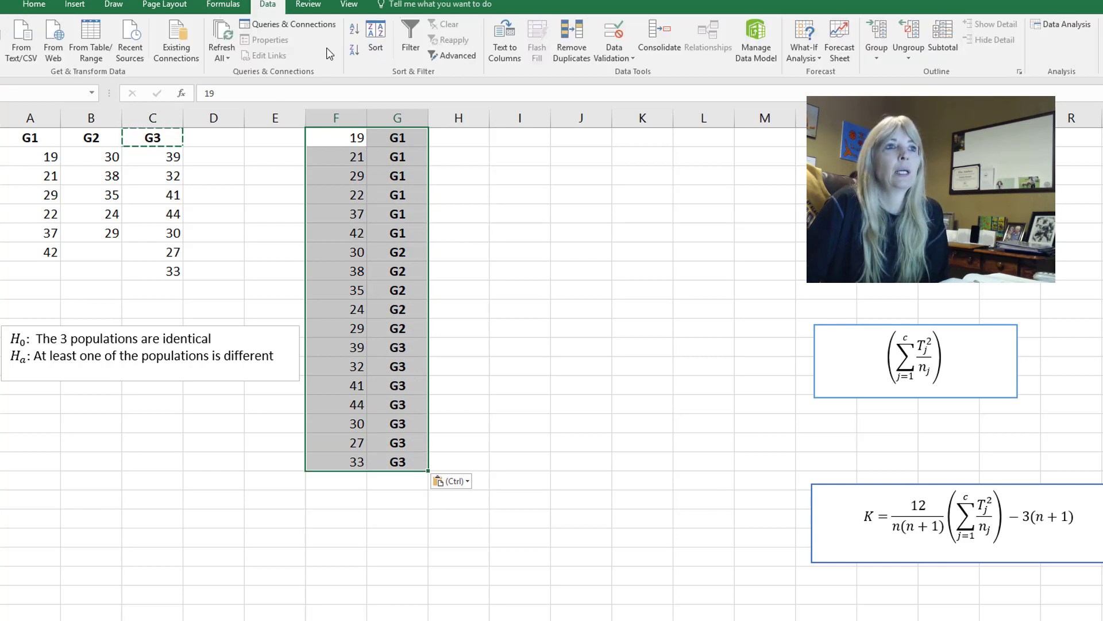
left_click(377, 39)
left_click(454, 323)
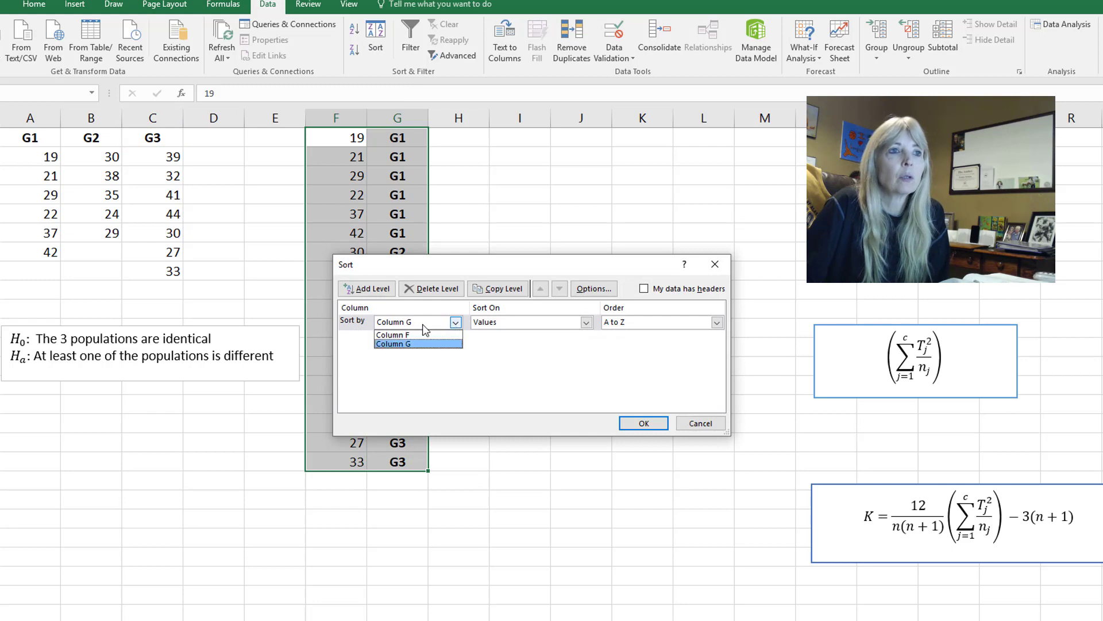
left_click(397, 334)
left_click(643, 423)
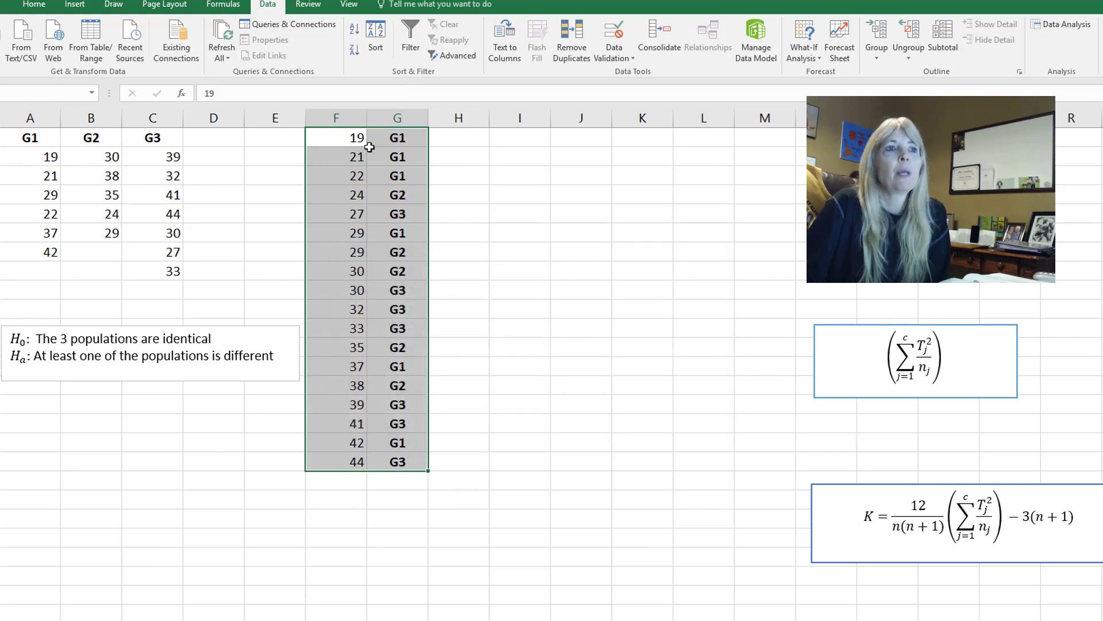
- Enter ranks 1, 2, 3, 4 and 5 in column H beside the five smallest values
left_click(459, 137)
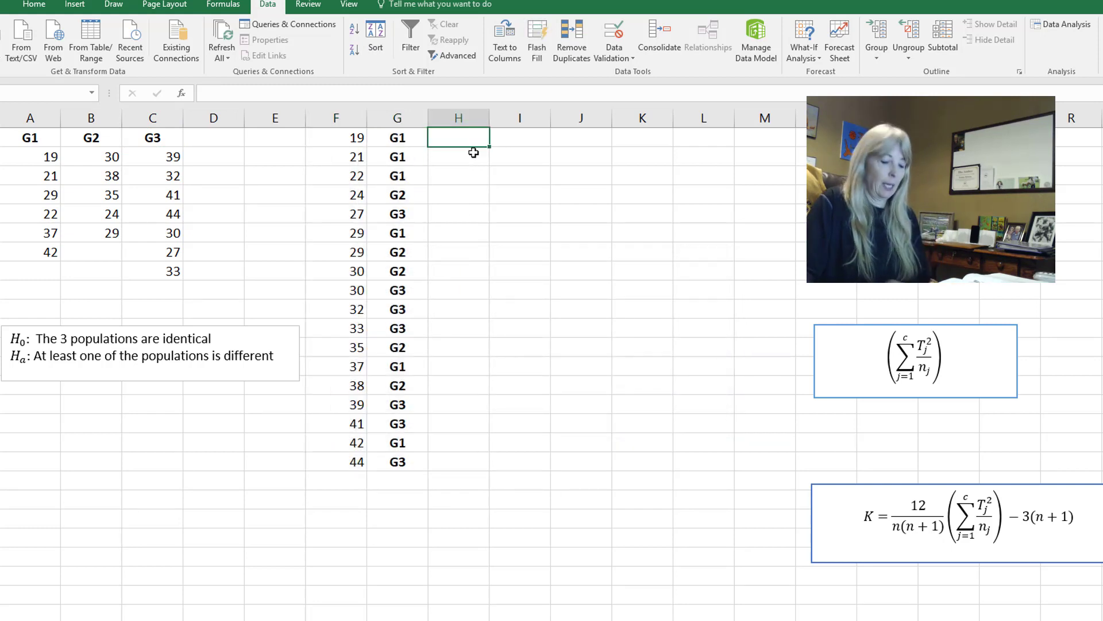
type("1")
key("Return")
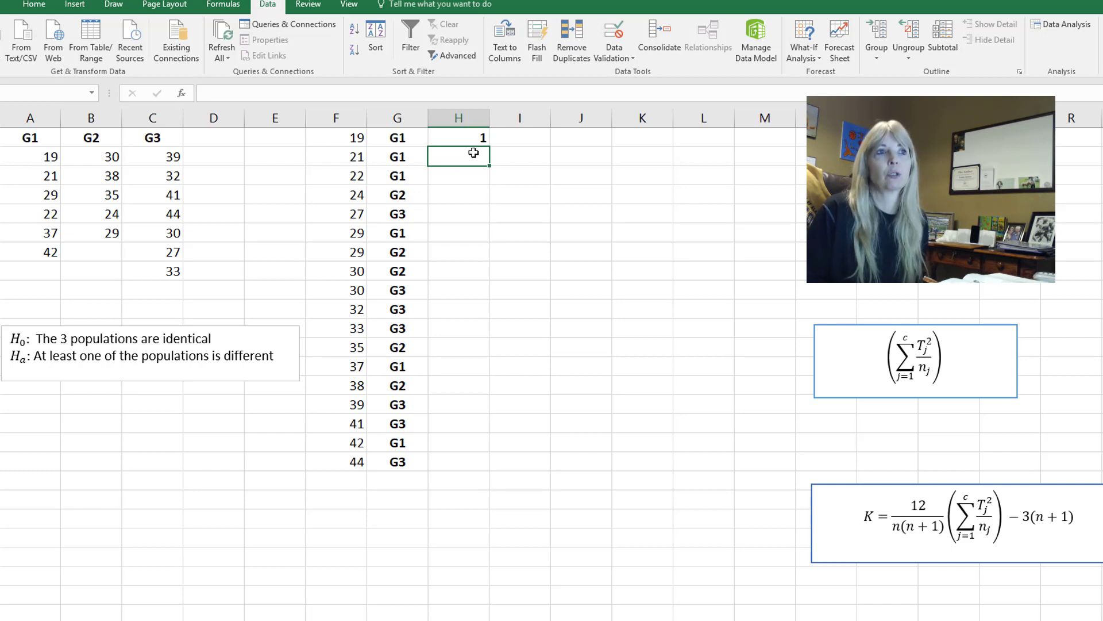
type("2")
key("Return")
type("3")
key("Return")
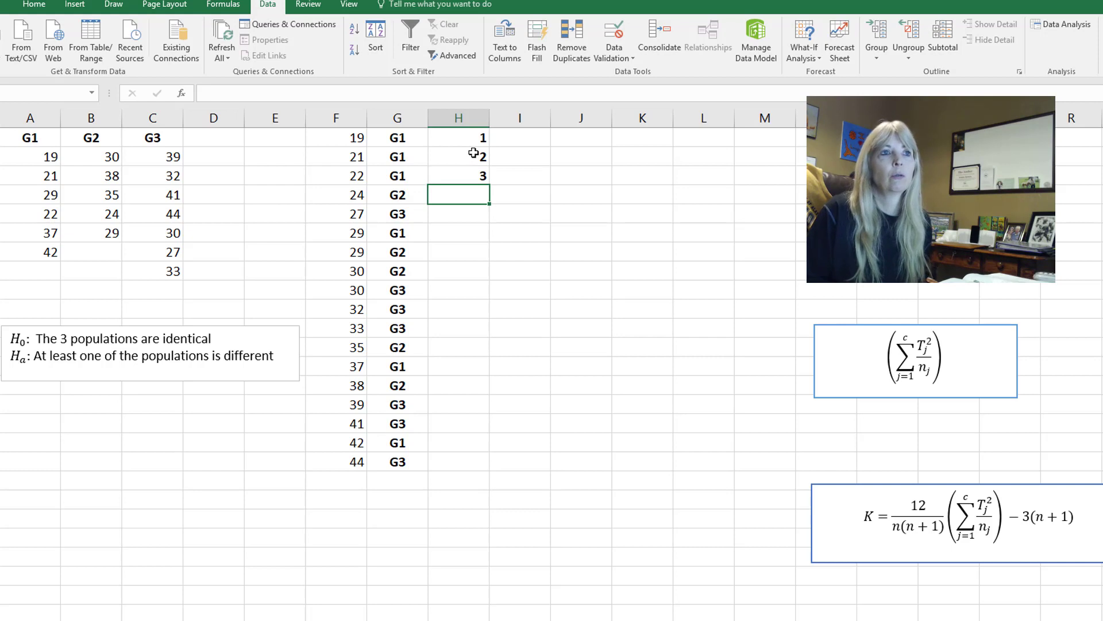
type("4")
key("Return")
type("5")
key("Return")
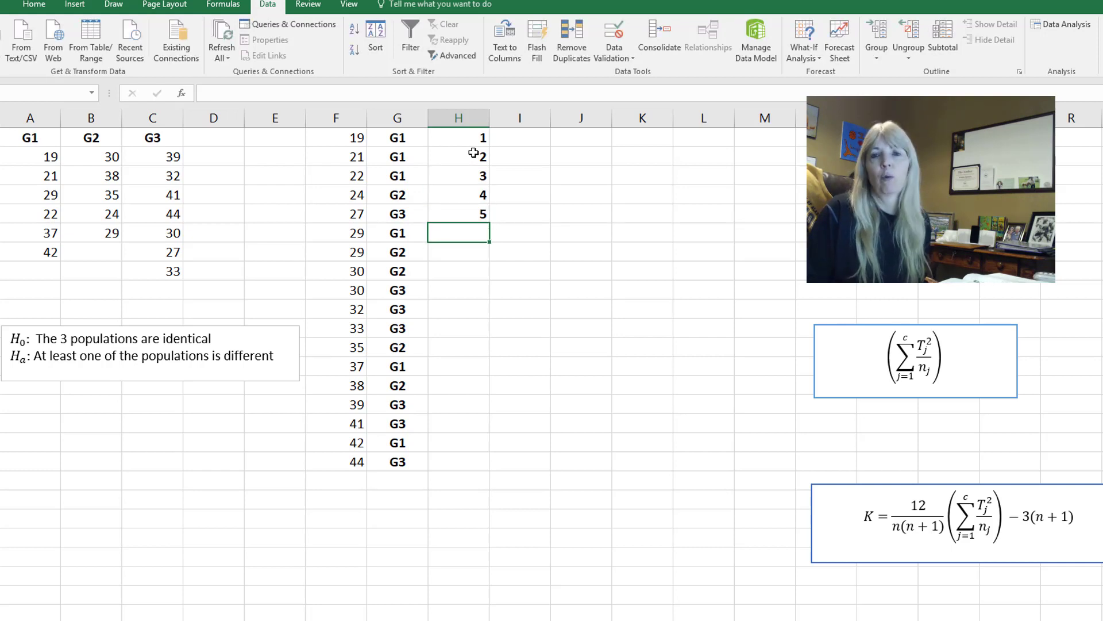
- Enter the tied ranks in column H: 6.5 for both values of 29 and 8.5 for both values of 30
type("6.5")
key("Return")
type("6.5")
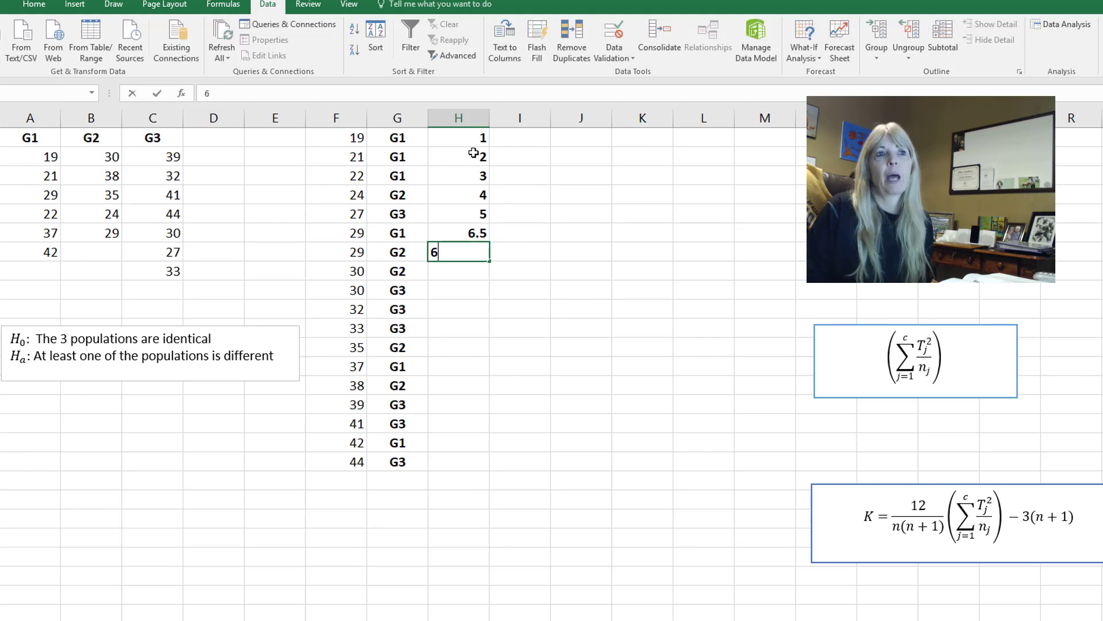
key("Return")
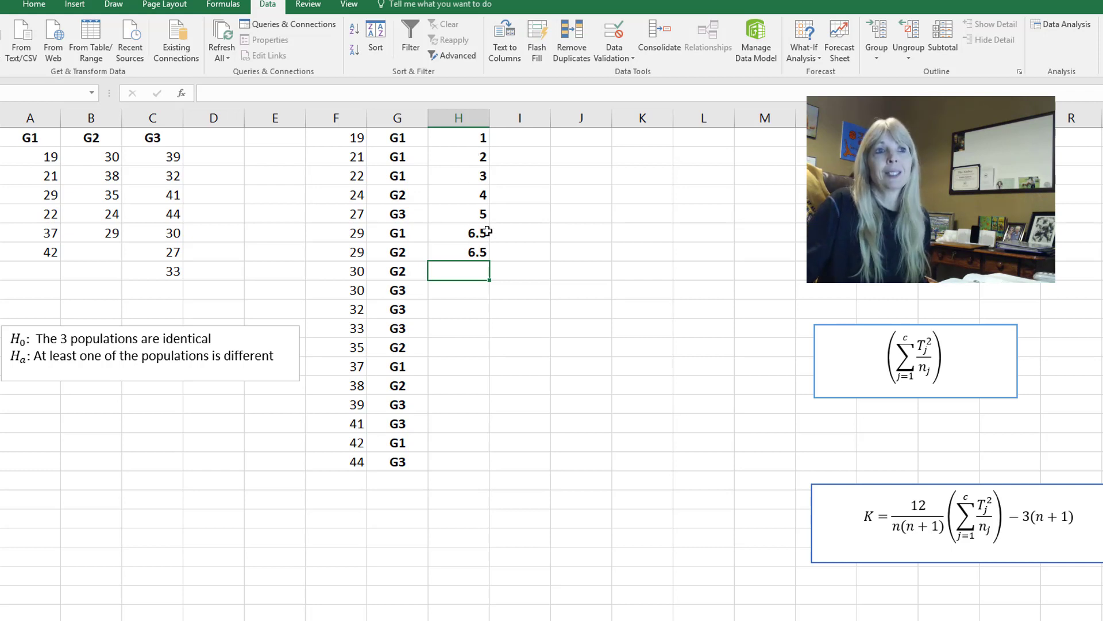
left_click_drag(486, 232, 485, 249)
left_click(485, 253)
left_click(468, 276)
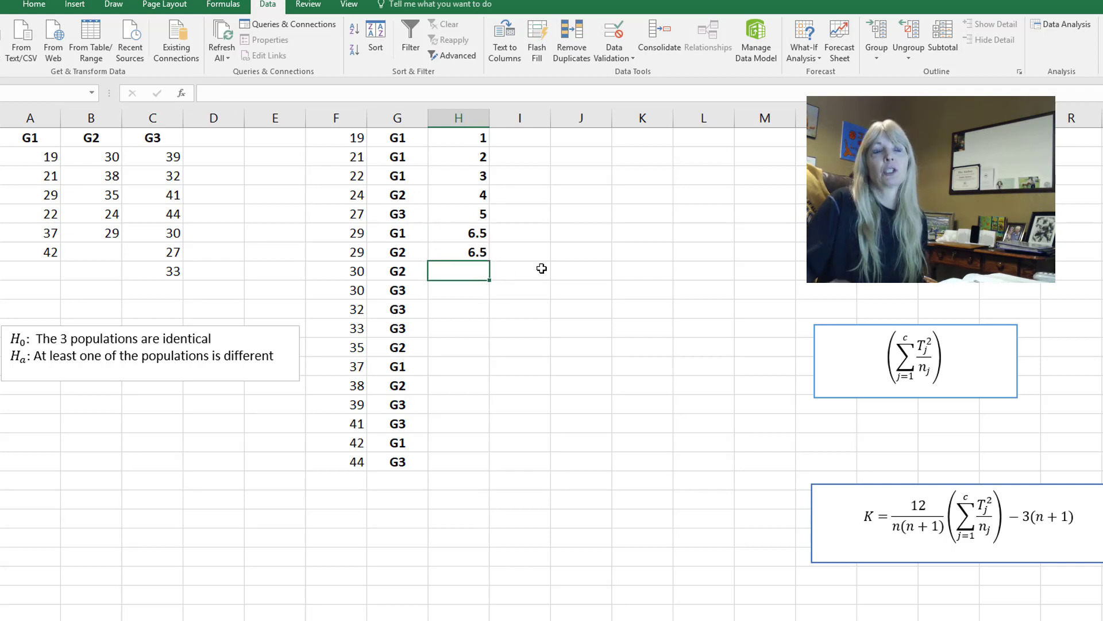
type("8.5")
key("Return")
type("8.5")
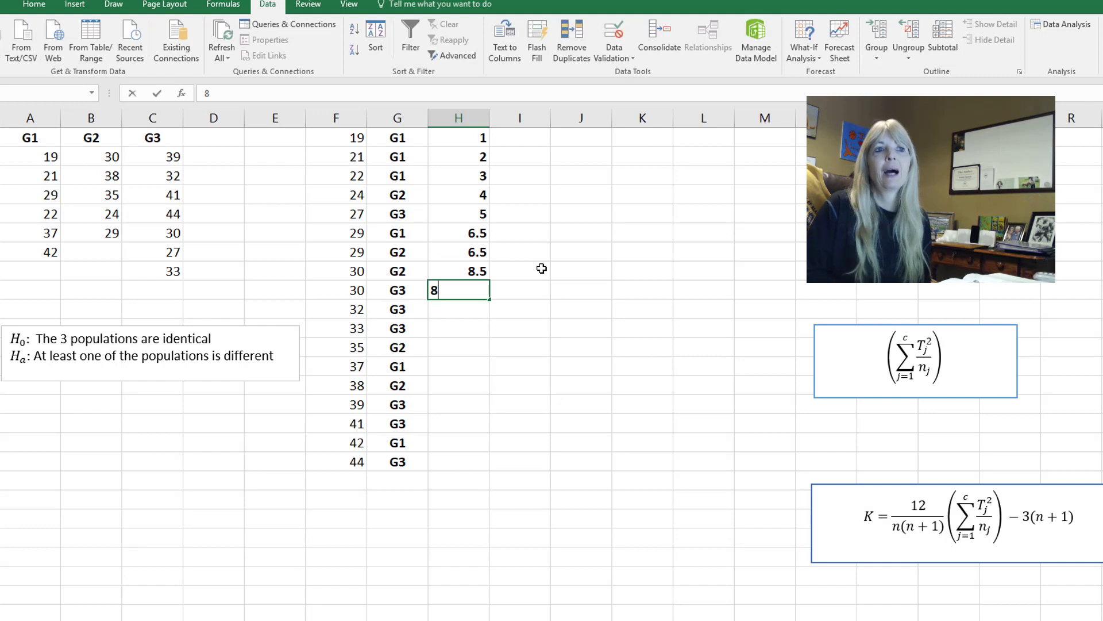
key("Return")
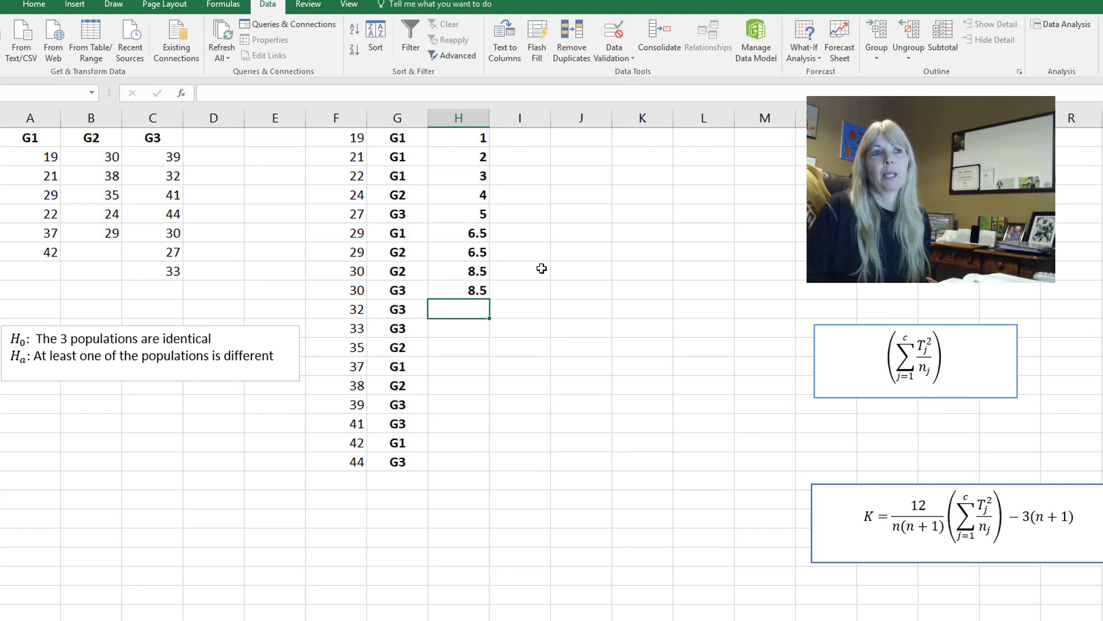
- Enter ranks 10 through 18 in column H beside the remaining values, from 32 down to 44
type("10")
key("Return")
type("11")
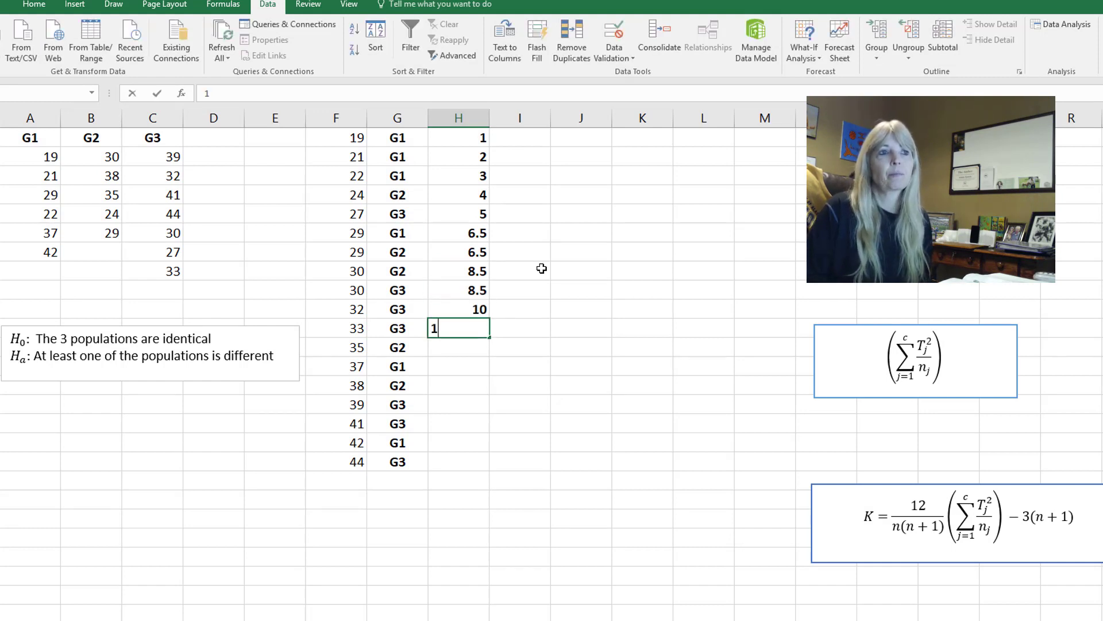
key("Return")
type("12")
key("Return")
type("13")
key("Return")
type("14")
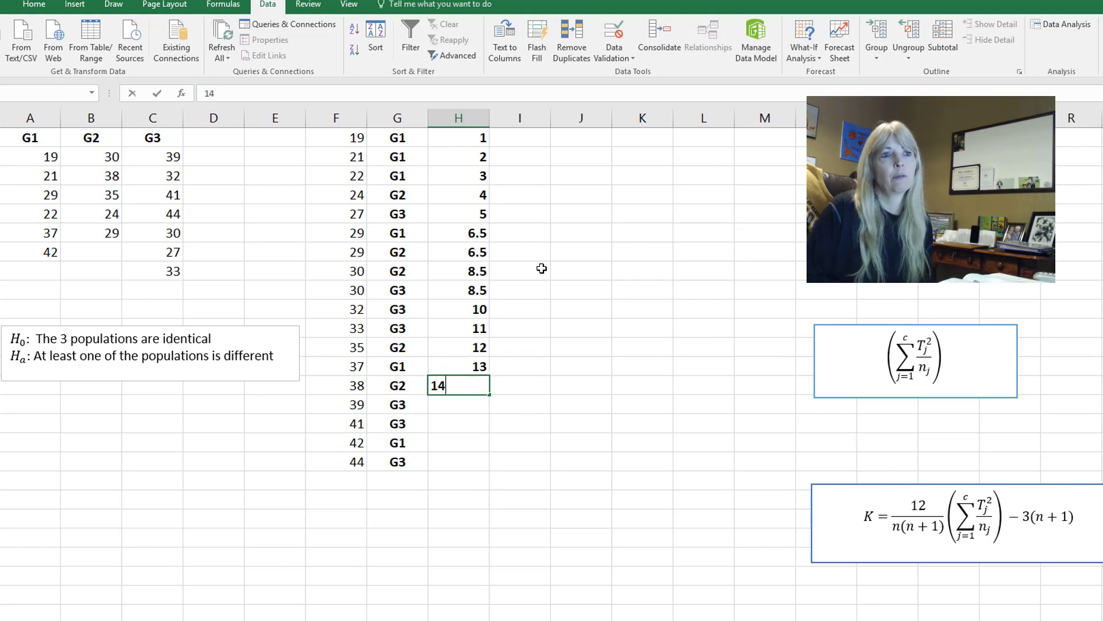
key("Return")
type("15")
key("Return")
type("16")
key("Return")
type("17")
key("Return")
type("18")
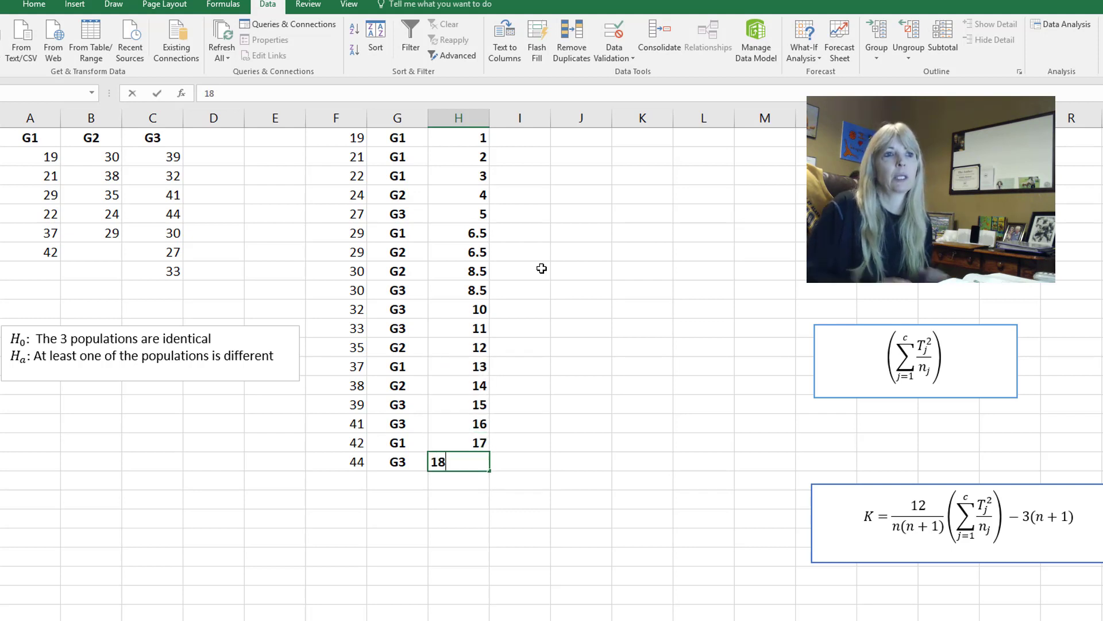
key("Return")
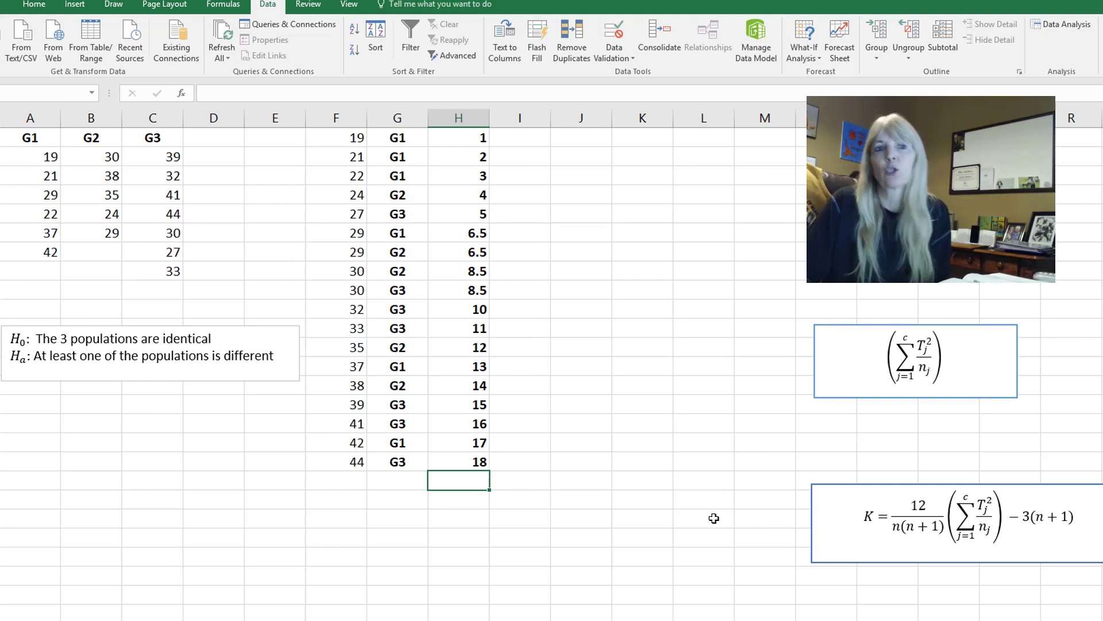
left_click(689, 521)
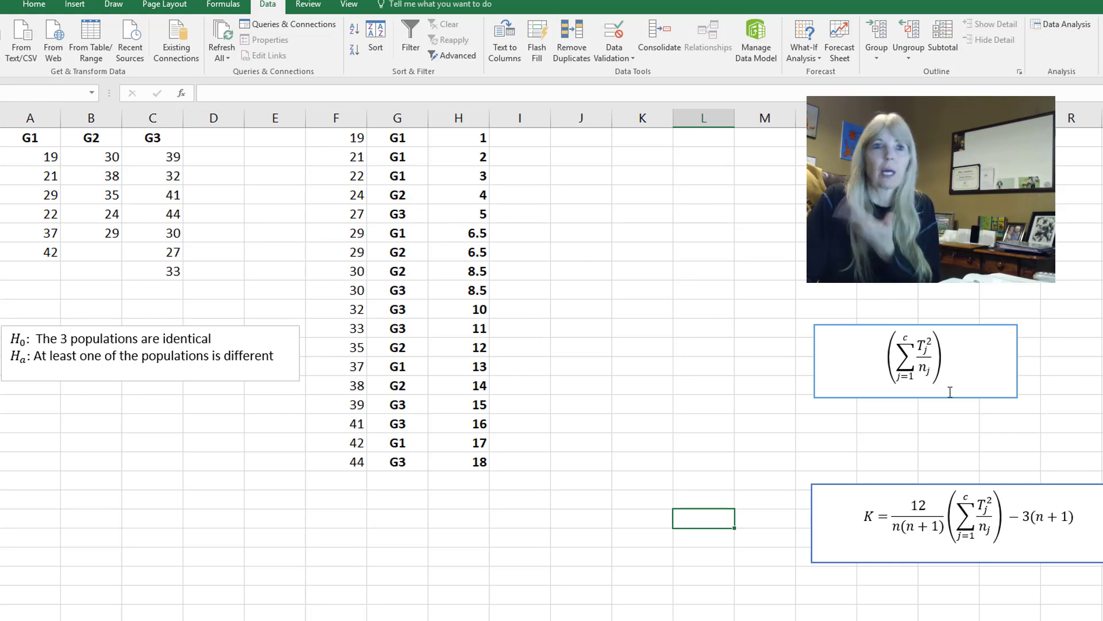
- Sort the stacked values, group labels and ranks in F1:H18 by Column H from smallest to largest
left_click_drag(354, 137, 436, 460)
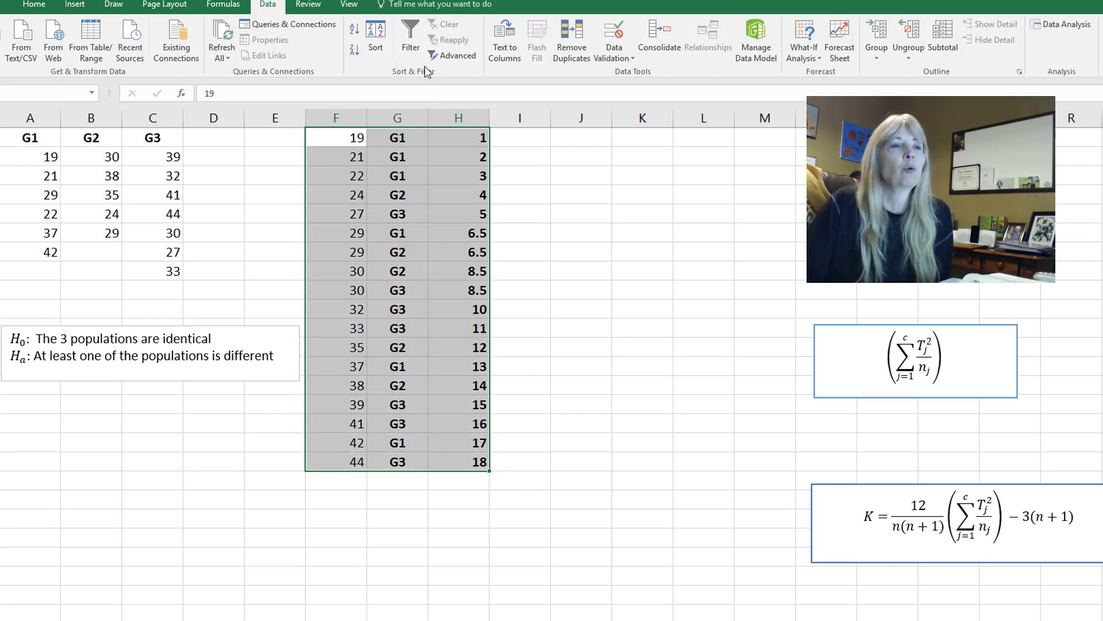
left_click(375, 36)
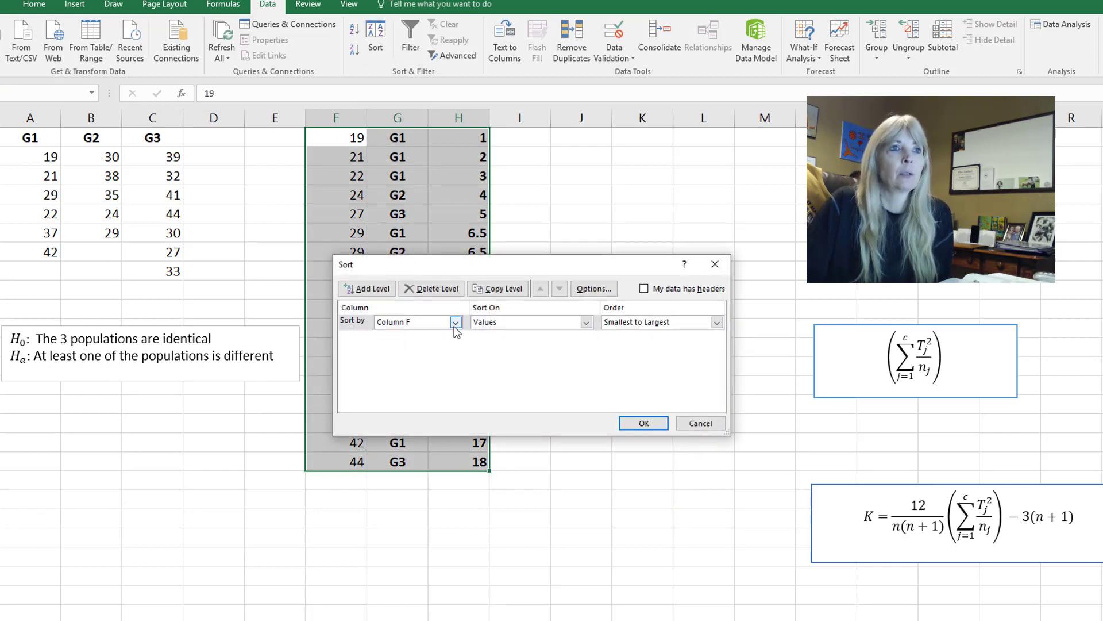
left_click(455, 322)
left_click(437, 346)
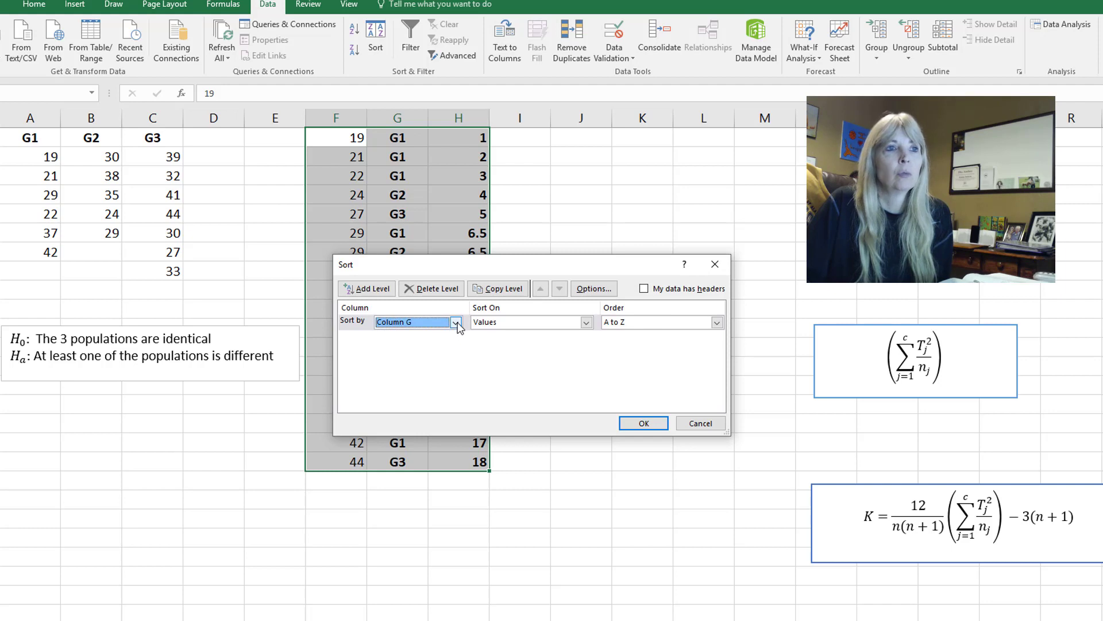
left_click(457, 324)
left_click(567, 399)
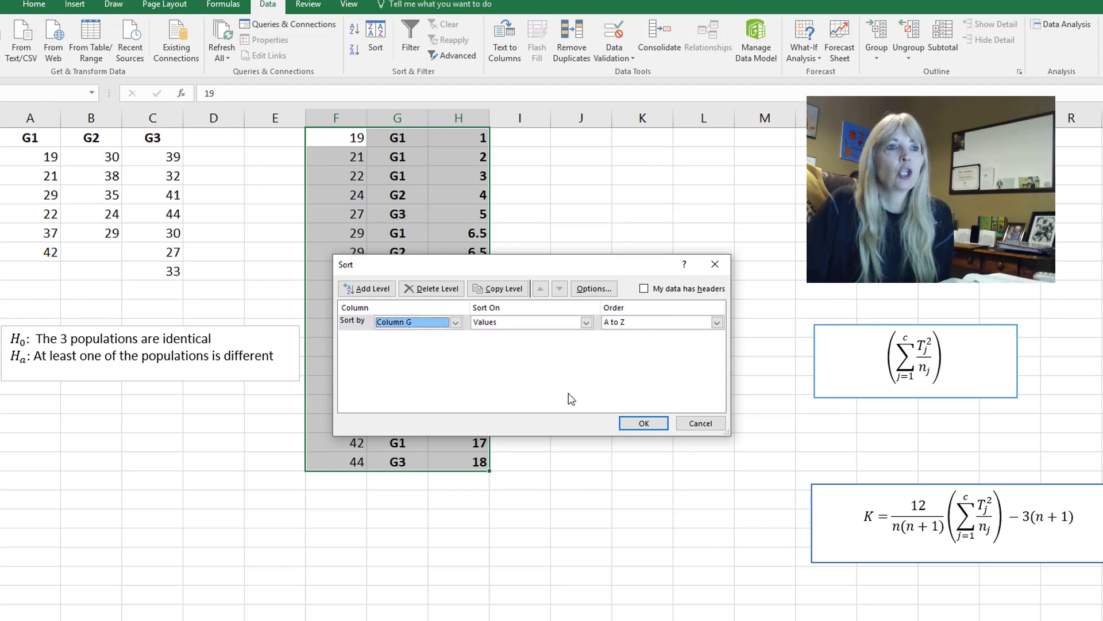
left_click(457, 323)
left_click(422, 352)
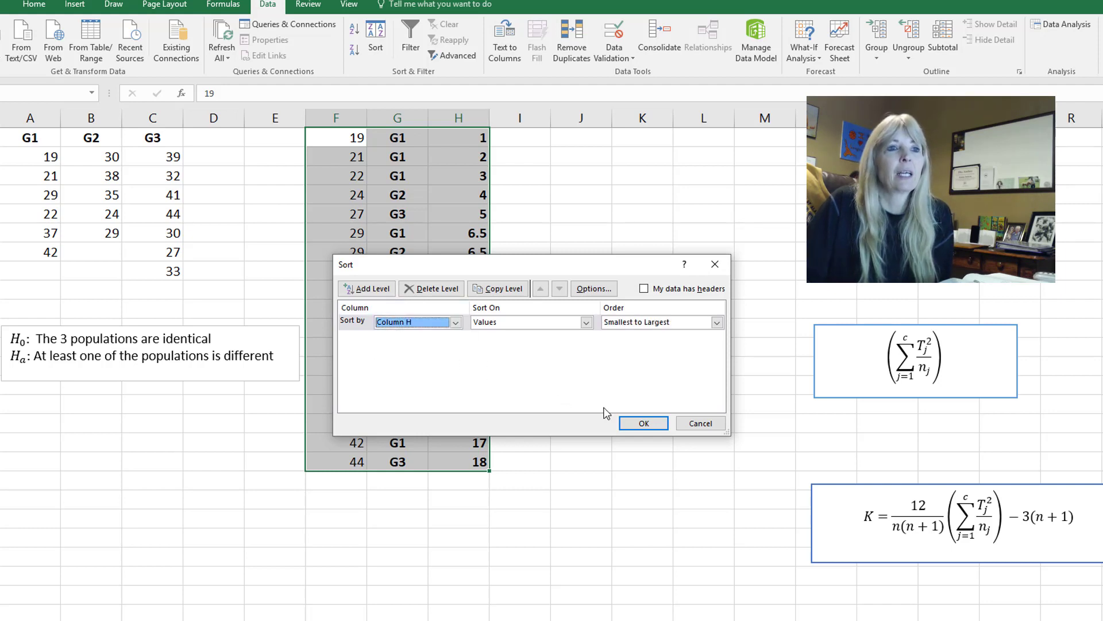
left_click(635, 423)
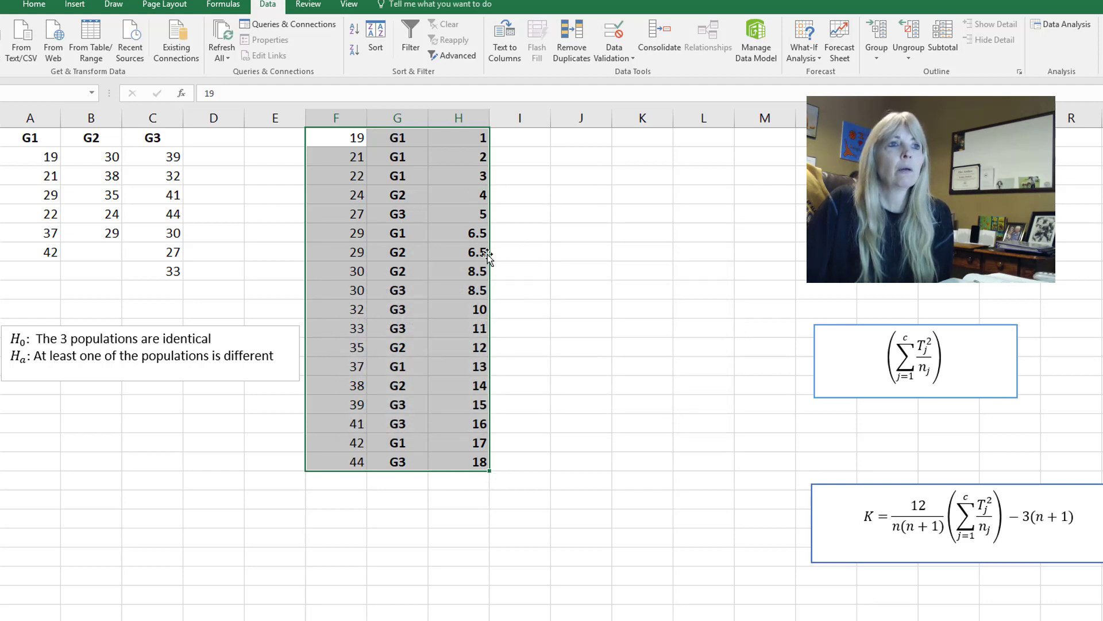
- Sort the values, group labels and ranks in F1:H18 by Column G from A to Z
left_click(374, 46)
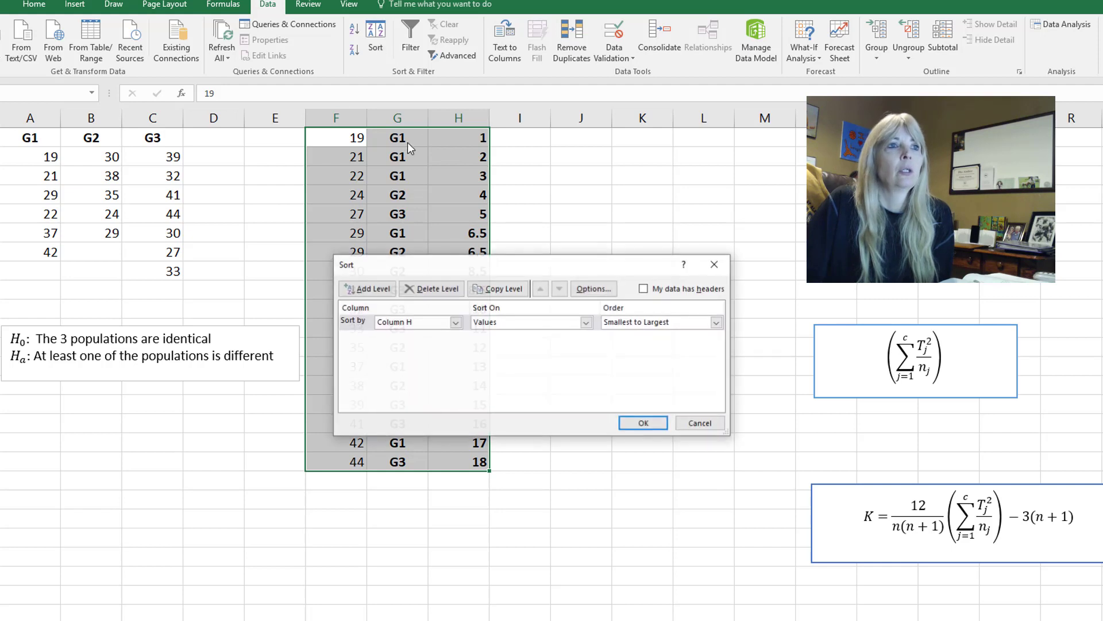
left_click(456, 322)
left_click(426, 344)
left_click(641, 423)
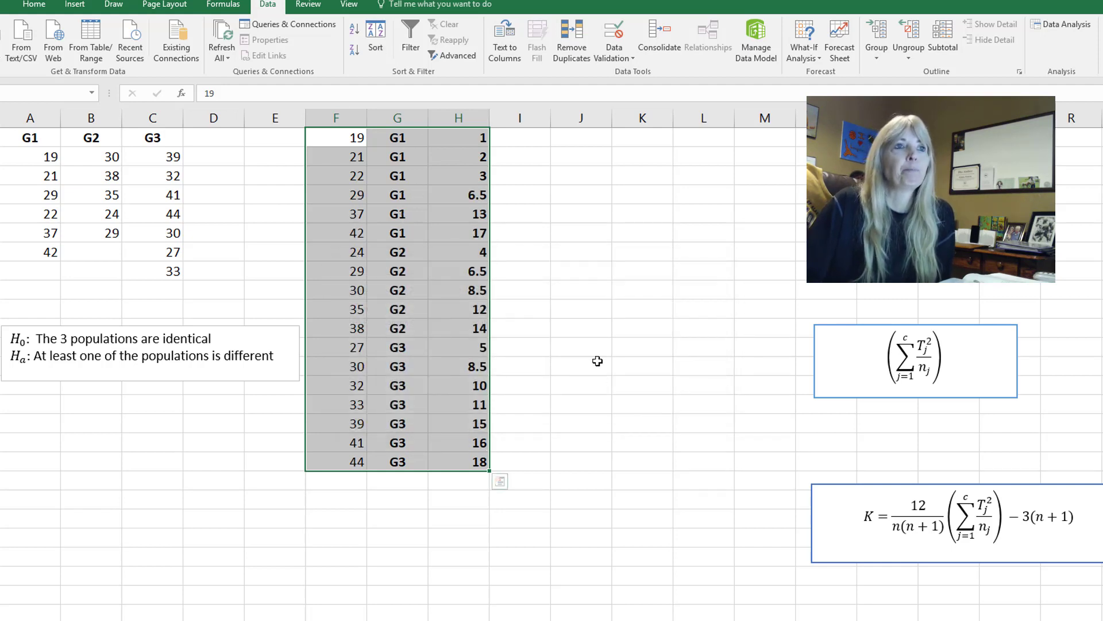
- Enter the labels G1 in cell J6 and n1 in cell J7 for the first group's rank sum and size
left_click(577, 235)
type("G1")
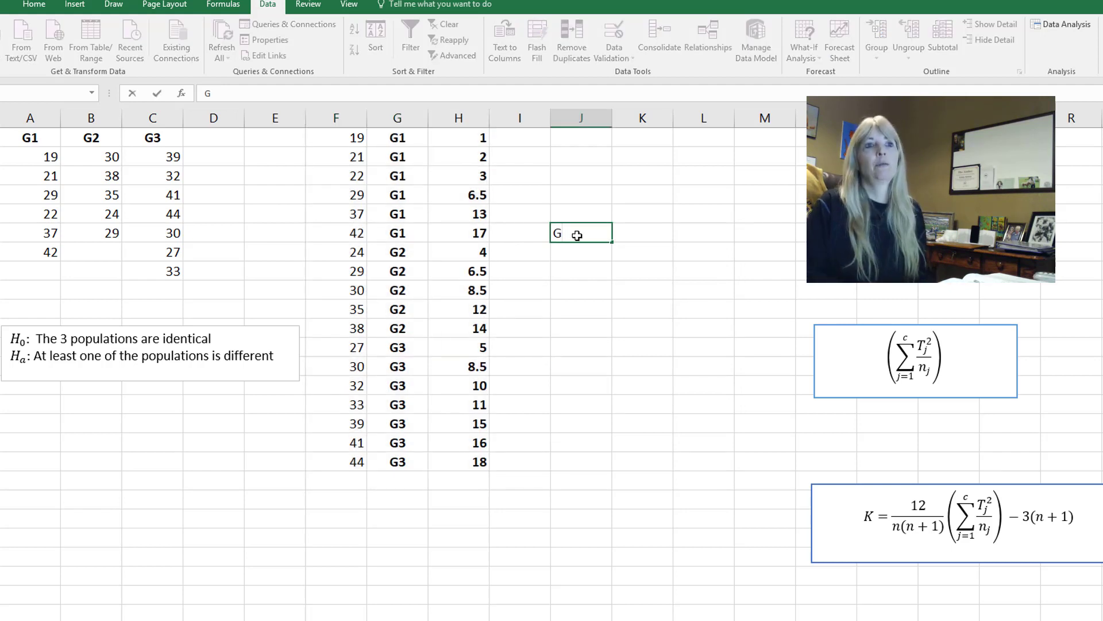
key("Return")
type("n1")
key("Return")
key("Return")
key("Return")
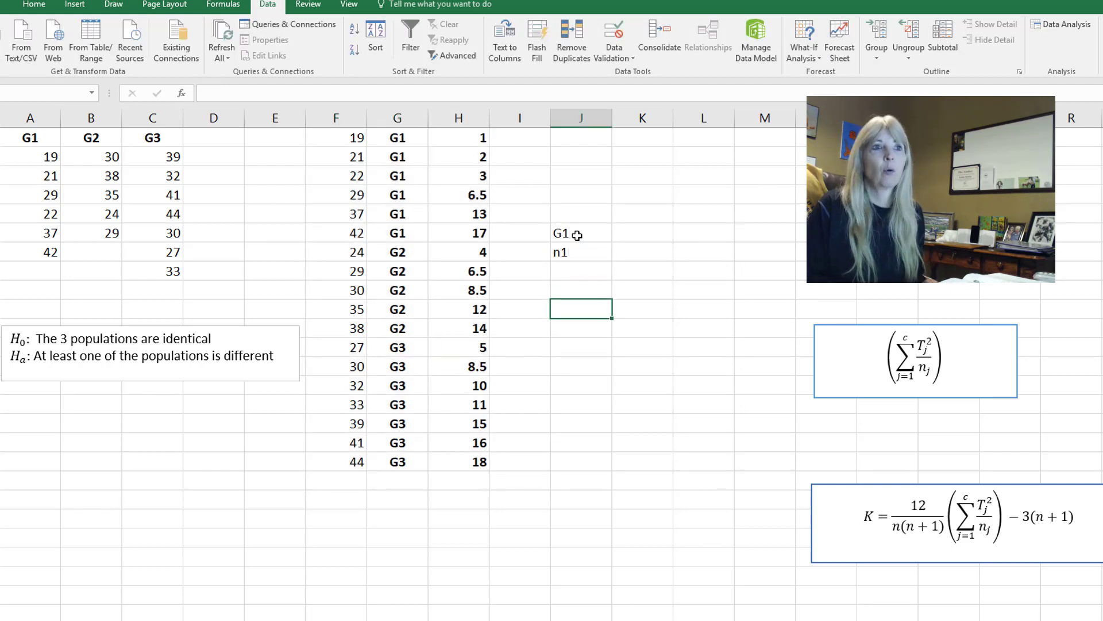
key("Return")
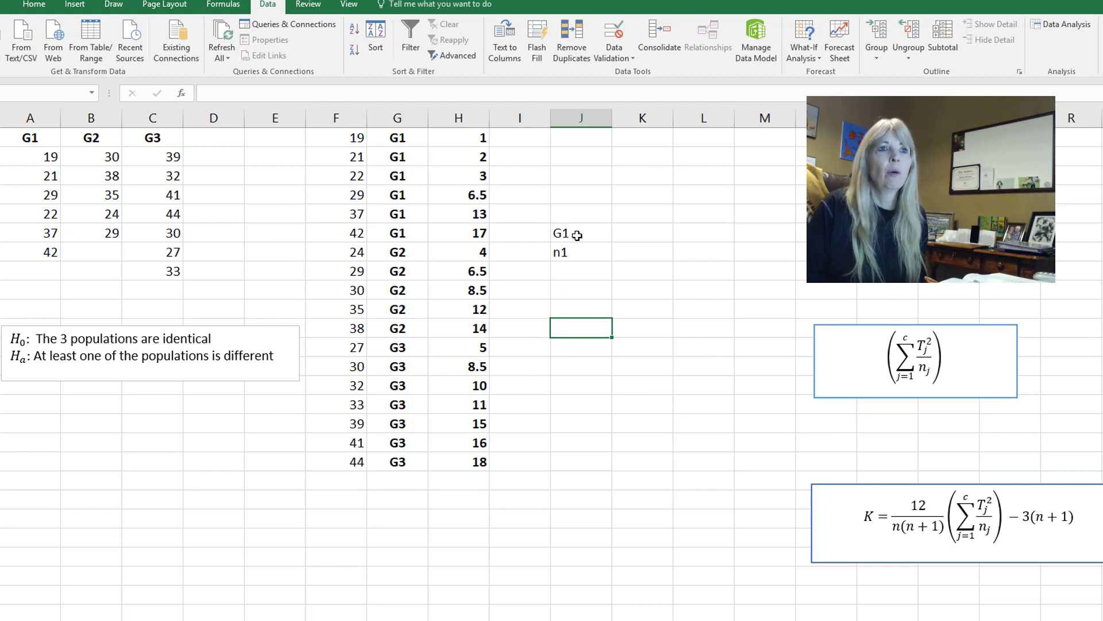
- Enter the labels G2 and n2 in cells J11 and J12, and G3 and n3 in cells J18 and J19
type("G2")
key("Return")
type("n2")
key("Return")
key("Return")
key("Return")
key("Return")
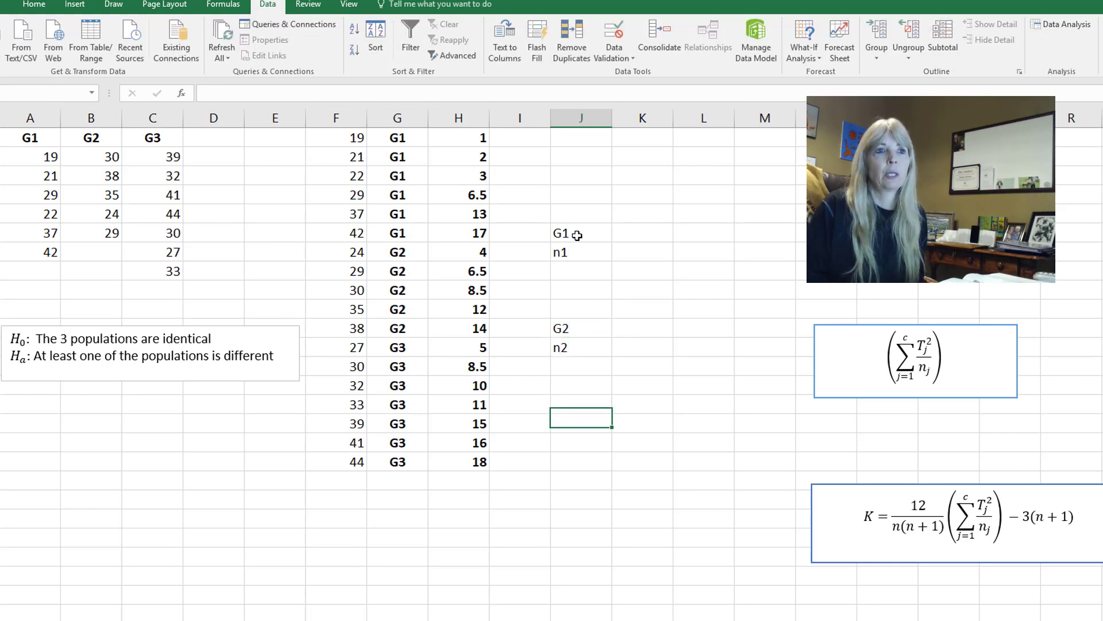
key("Return")
key("Return")
type("G3")
key("Return")
type("n3")
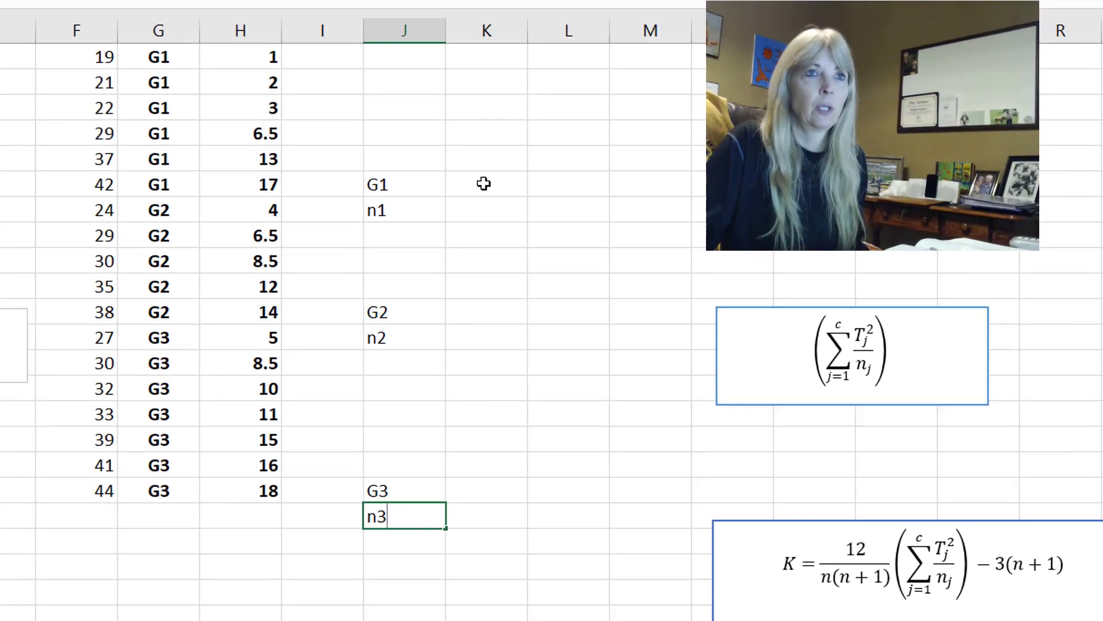
- Sum the G1 ranks in cell K6 with the formula =SUM(H1:H6)
left_click(483, 183)
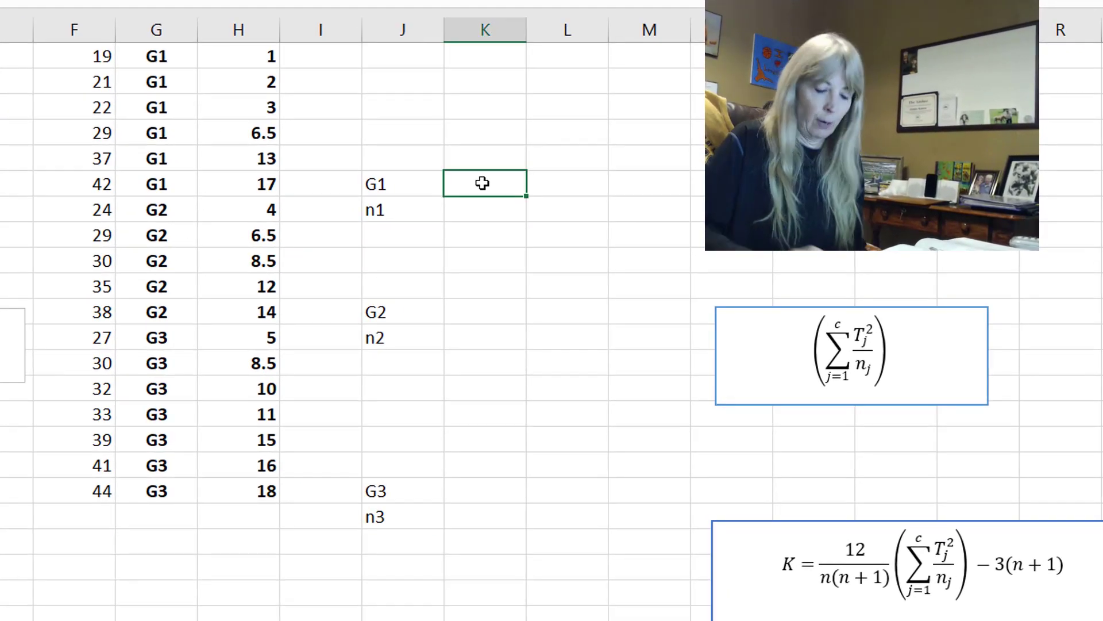
type("=sum(")
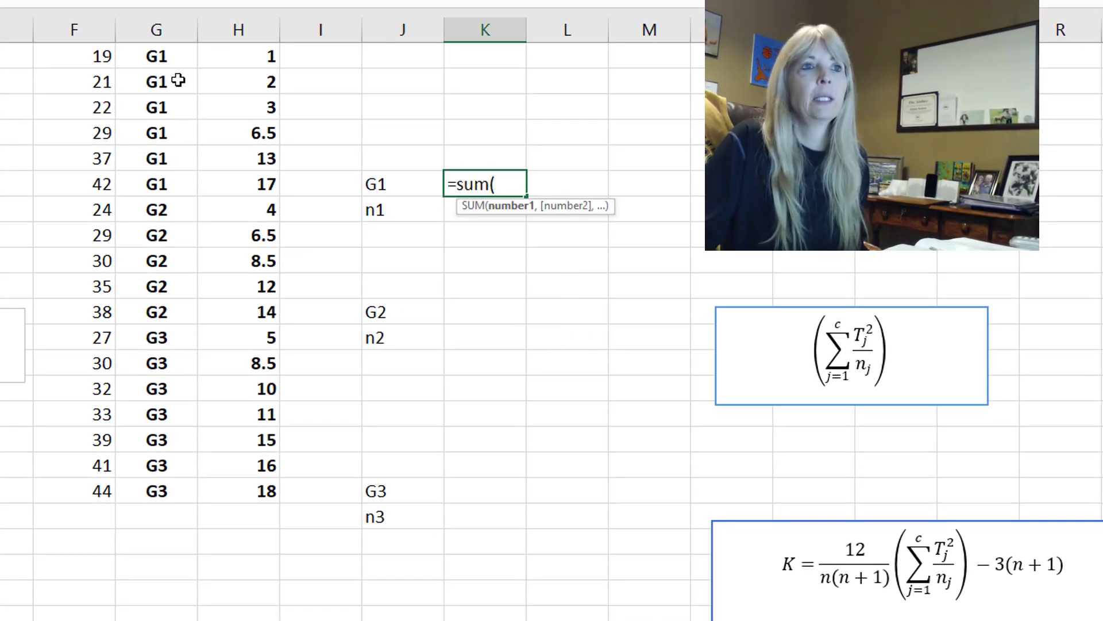
left_click_drag(239, 182, 239, 47)
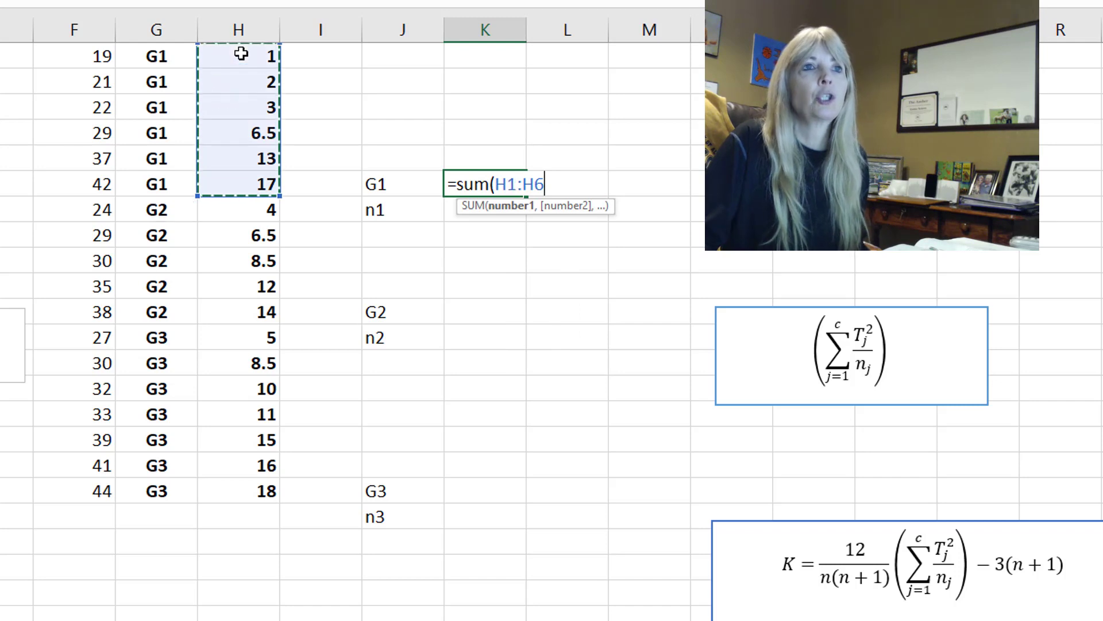
type(")")
key("Return")
- Count the G1 ranks in cell K7 beside n1 with the formula =COUNT(H1:H6)
type("=")
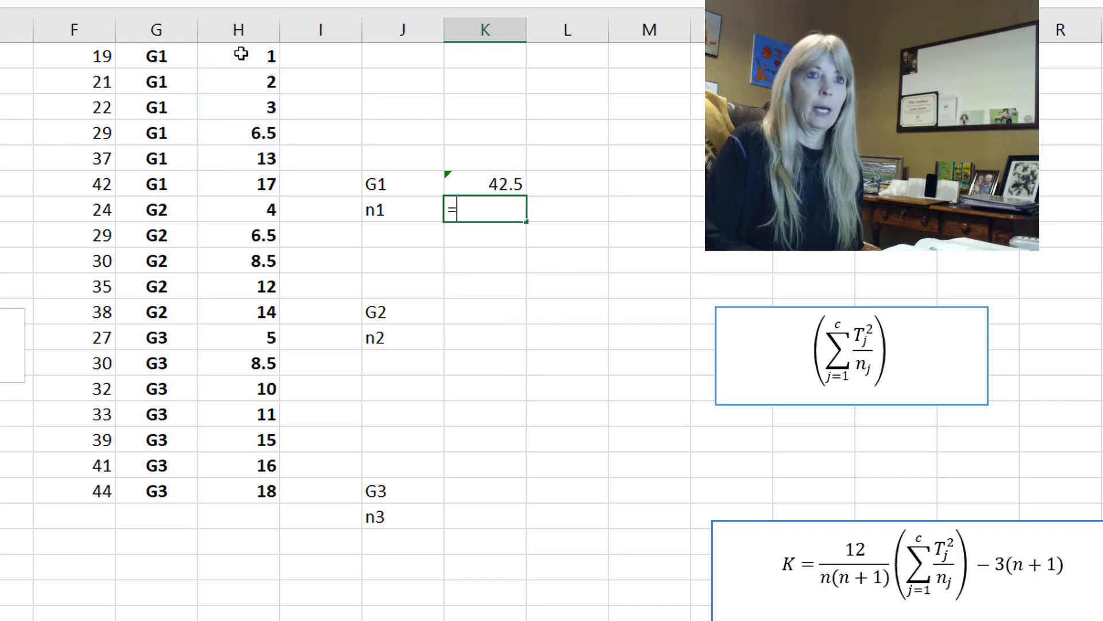
type("dount(")
key("BackSpace")
key("BackSpace")
key("BackSpace")
key("BackSpace")
key("BackSpace")
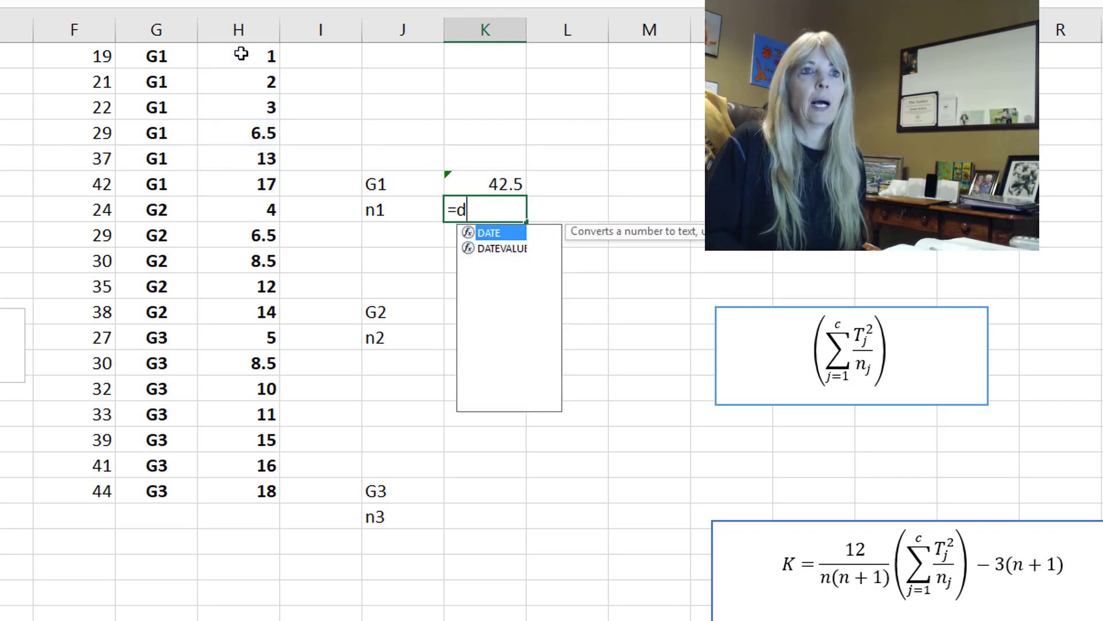
key("BackSpace")
type("count(")
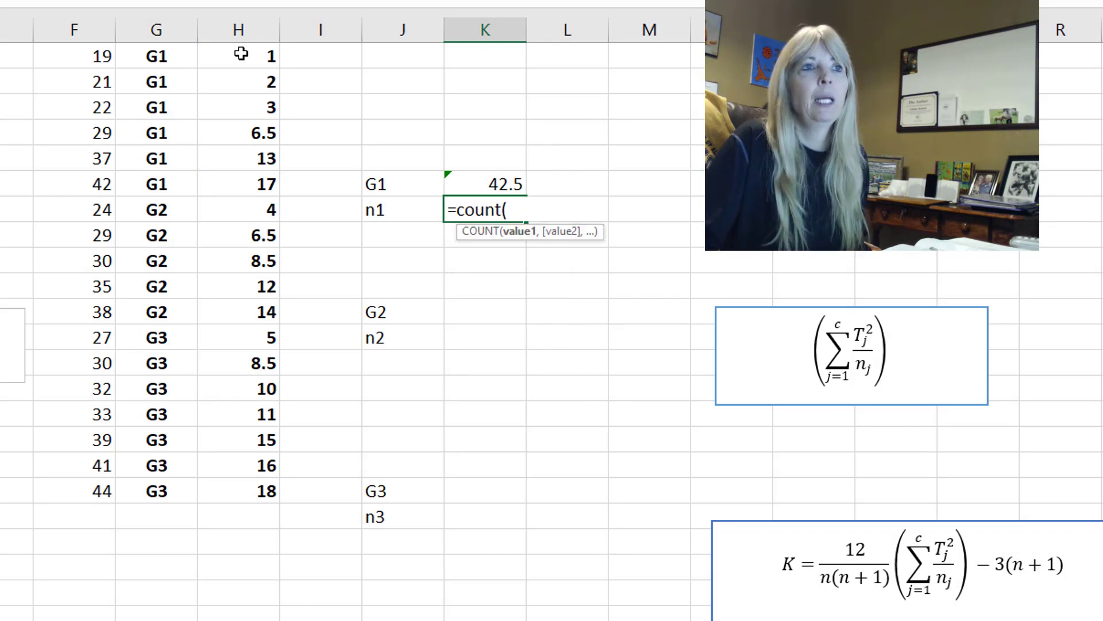
left_click_drag(241, 53, 245, 189)
type(")")
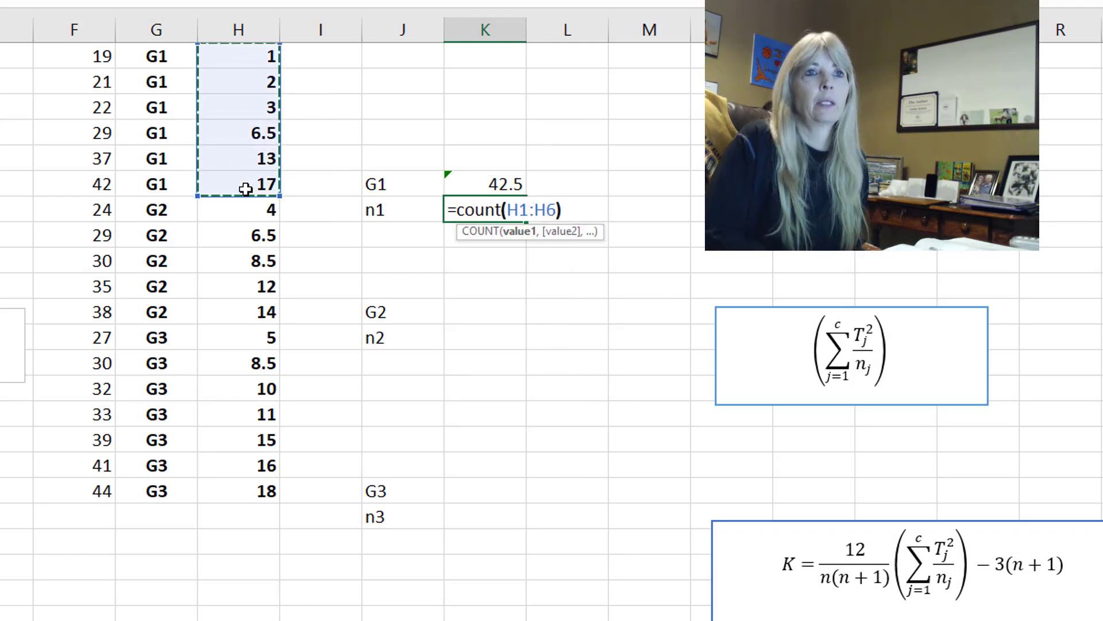
key("Return")
- Sum the G2 ranks in cell K11 with the formula =SUM(H7:H11)
key("Down")
key("Down")
key("Down")
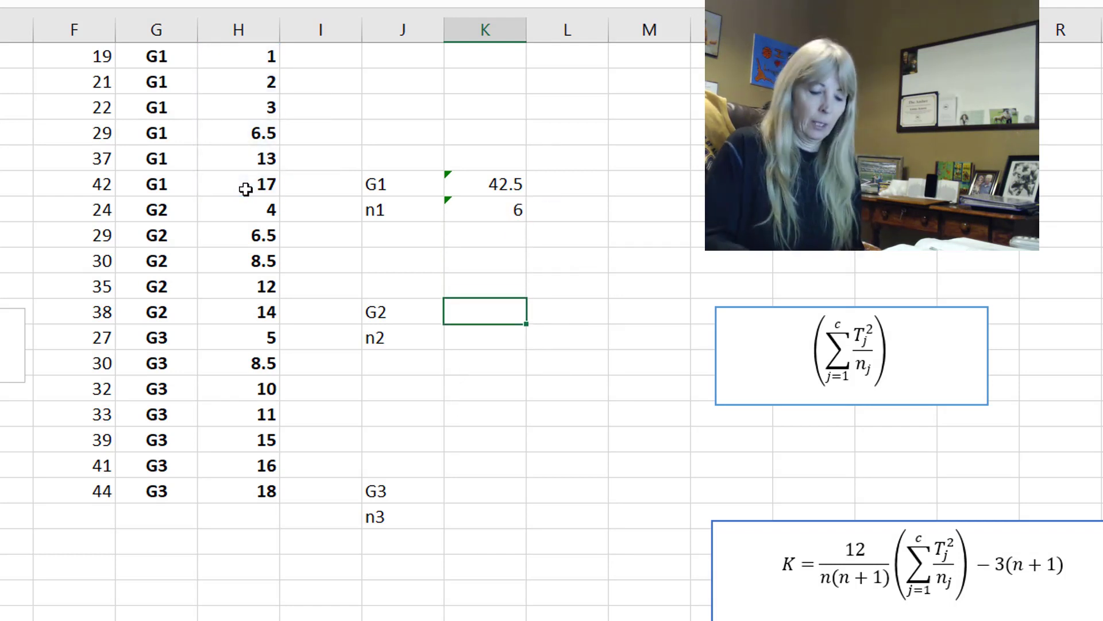
type("=")
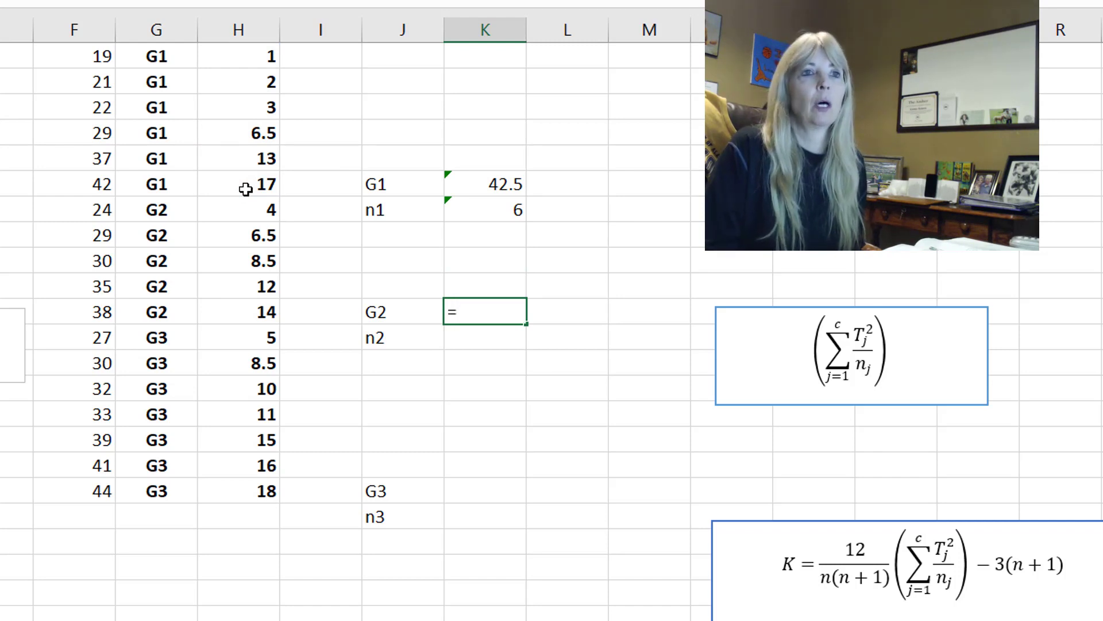
type("cou")
key("BackSpace")
key("BackSpace")
key("BackSpace")
type("sum")
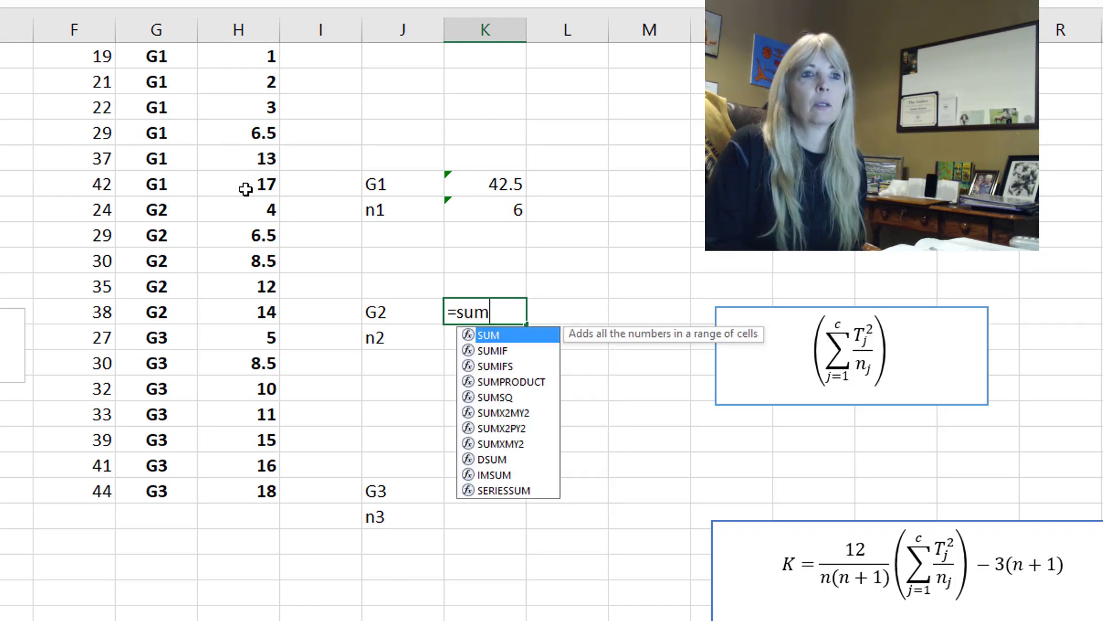
type("(")
left_click_drag(266, 208, 259, 320)
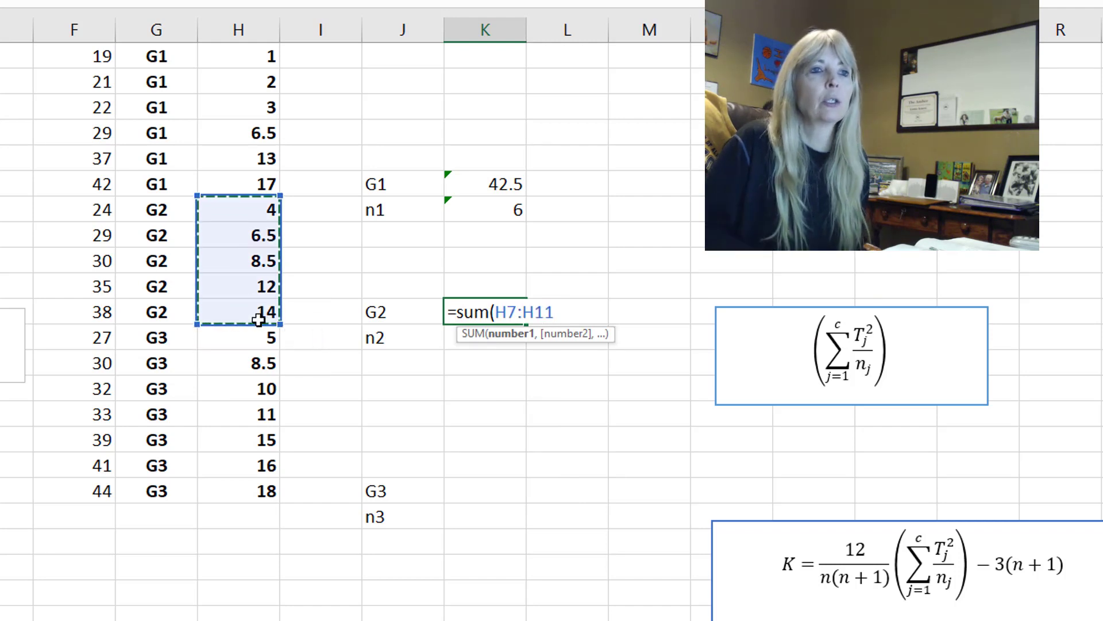
key("Return")
- Count the G2 ranks in cell K12 beside n2 with the formula =COUNT(H7:H11)
type("=count(")
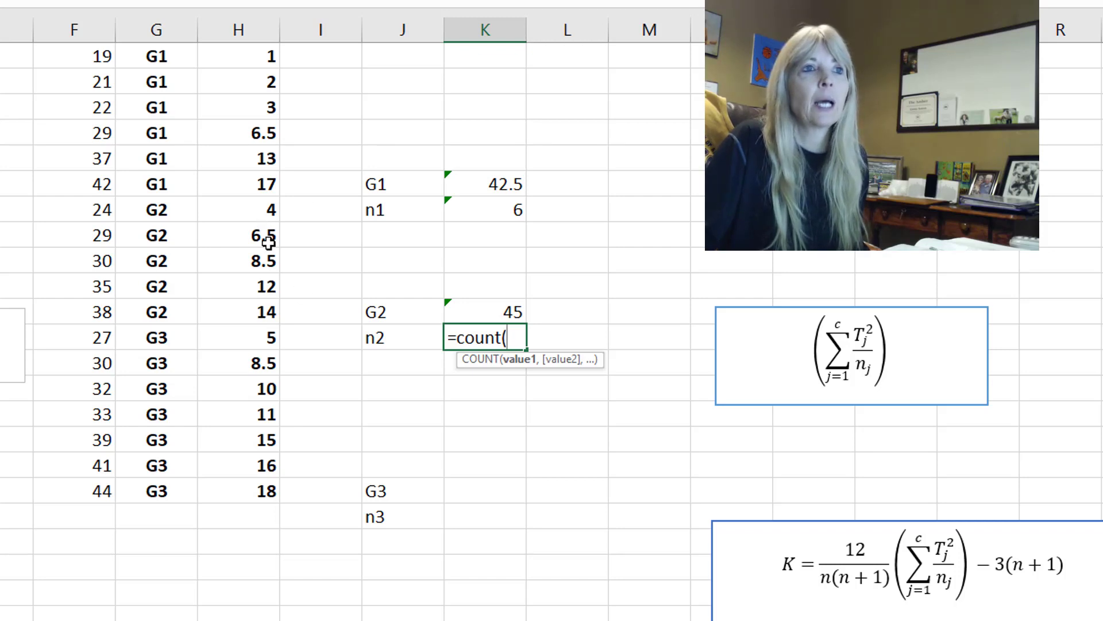
left_click(256, 210)
left_click_drag(258, 274, 257, 311)
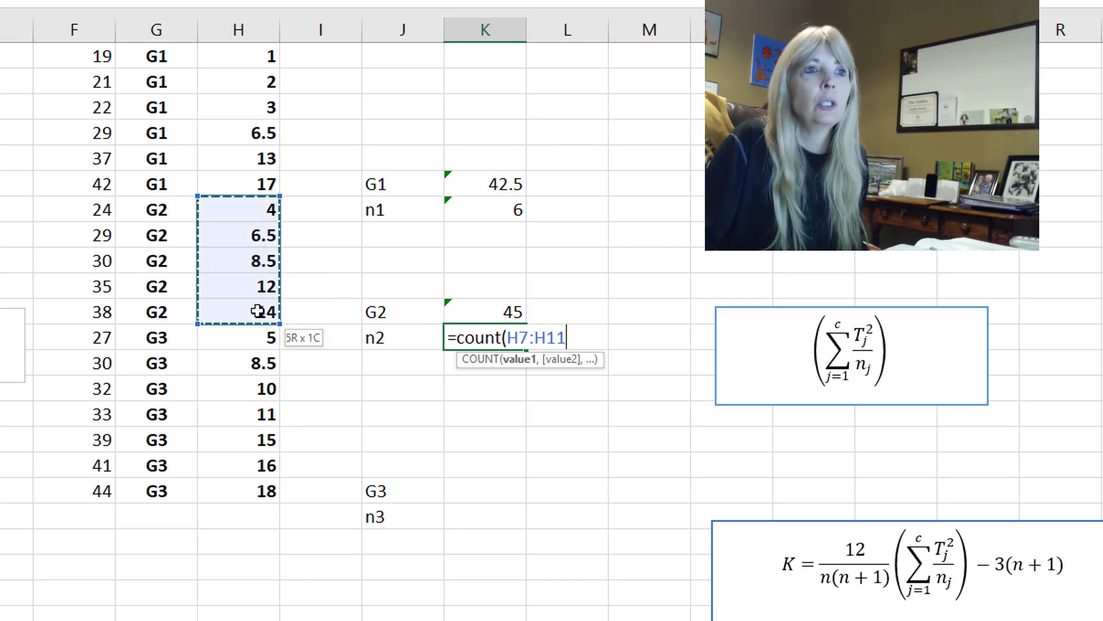
type(")")
key("Return")
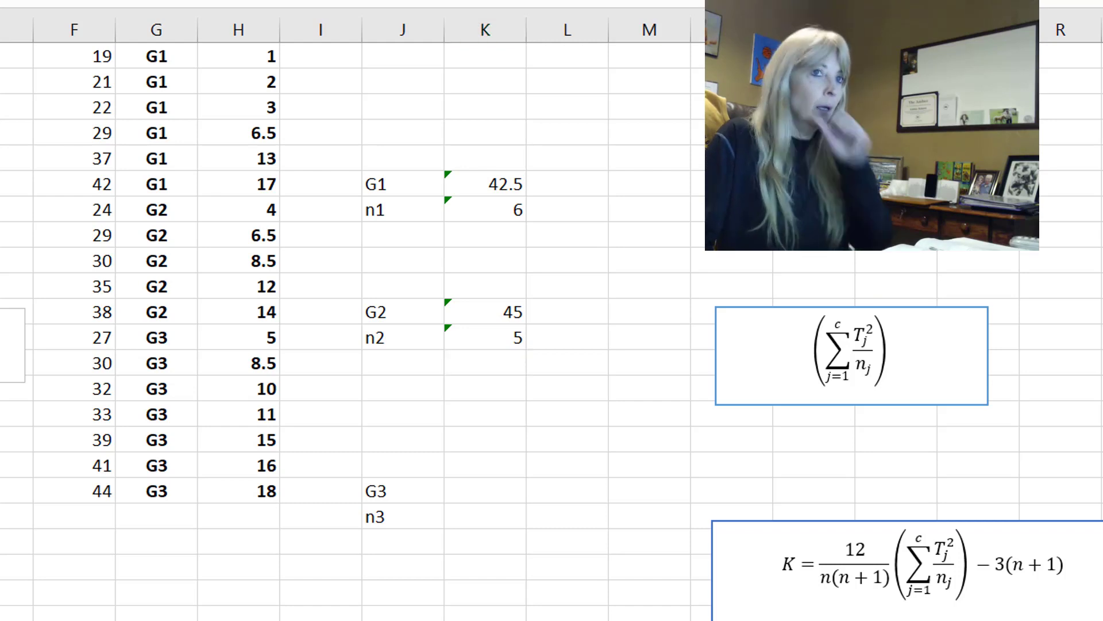
- Sum the G3 ranks in cell K18 with the formula =SUM(H12:H18)
left_click(472, 492)
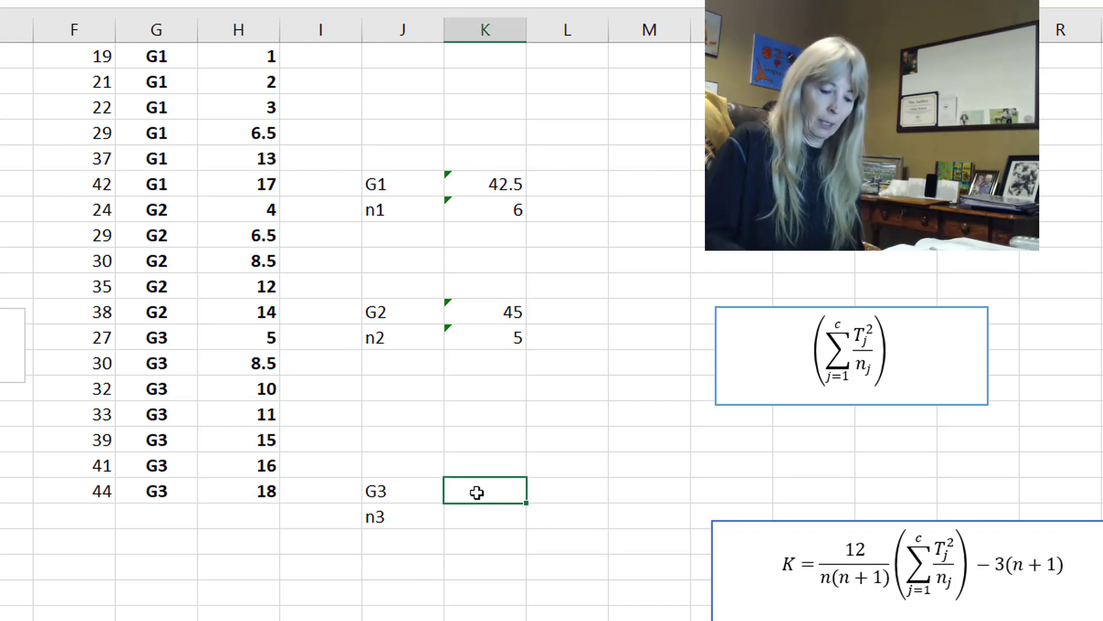
type("=sum(")
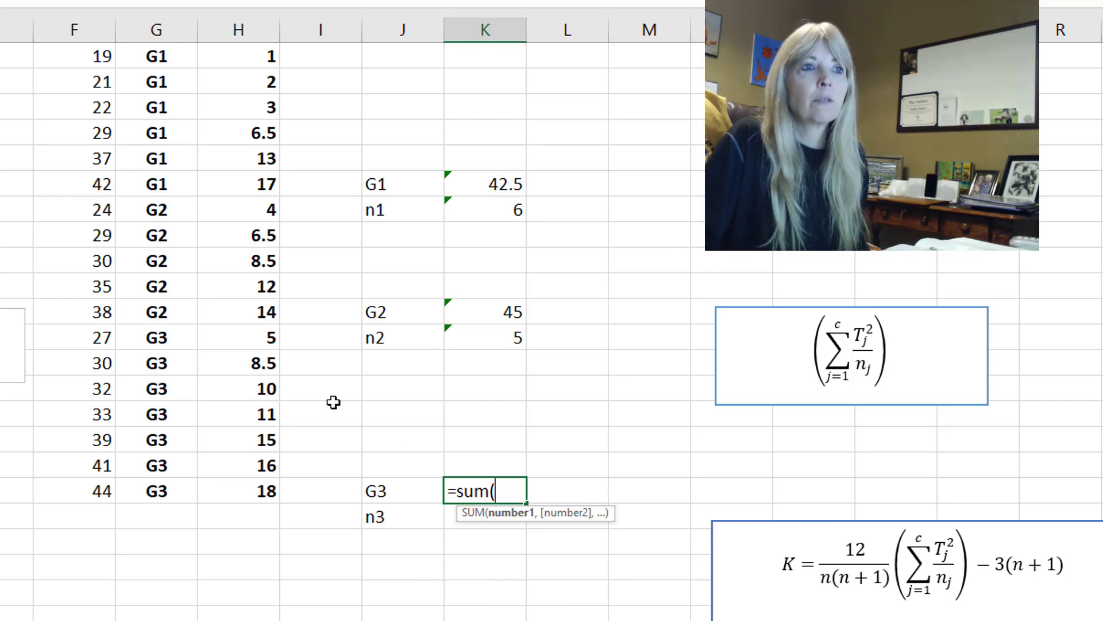
left_click_drag(223, 333, 231, 483)
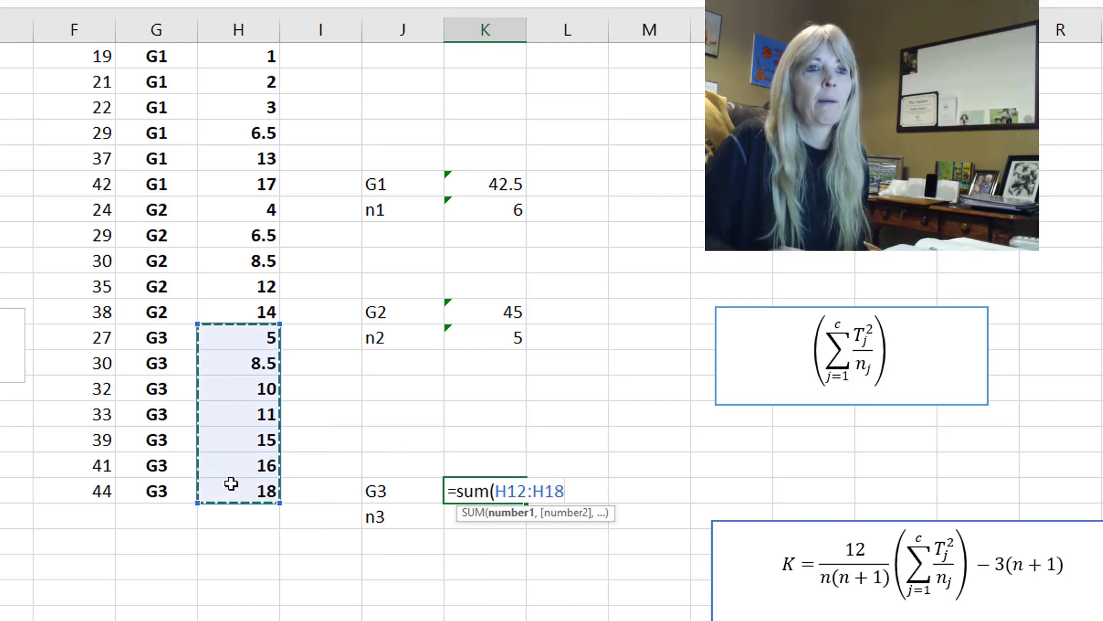
type(")")
key("Return")
- Count the G3 ranks in cell K19 beside n3 with the formula =COUNT(H12:H18)
type("=count(")
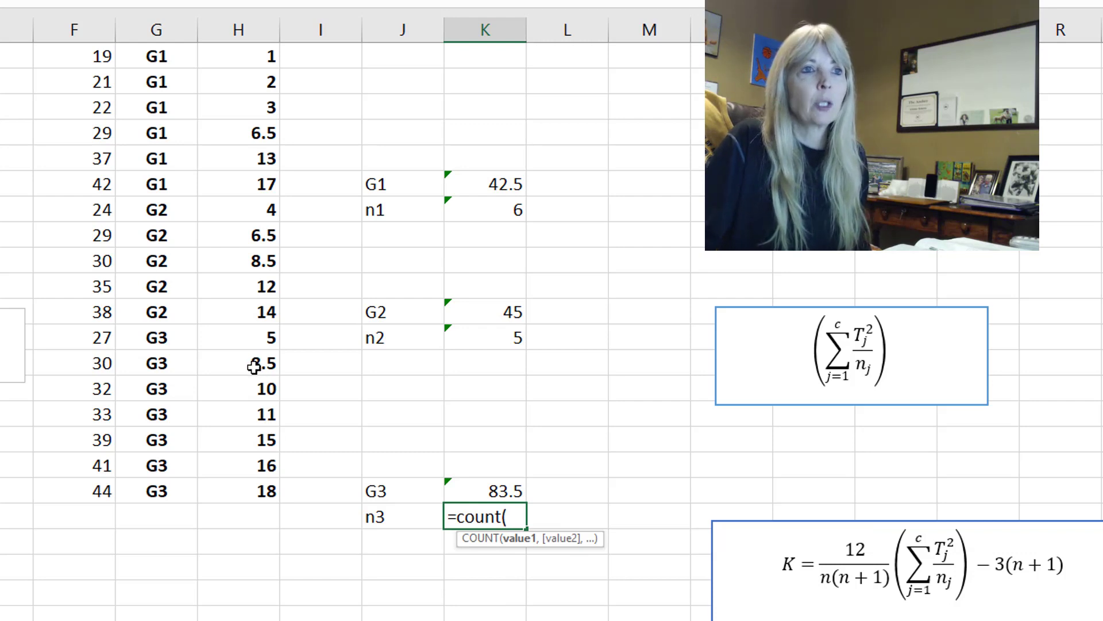
left_click_drag(254, 342, 258, 485)
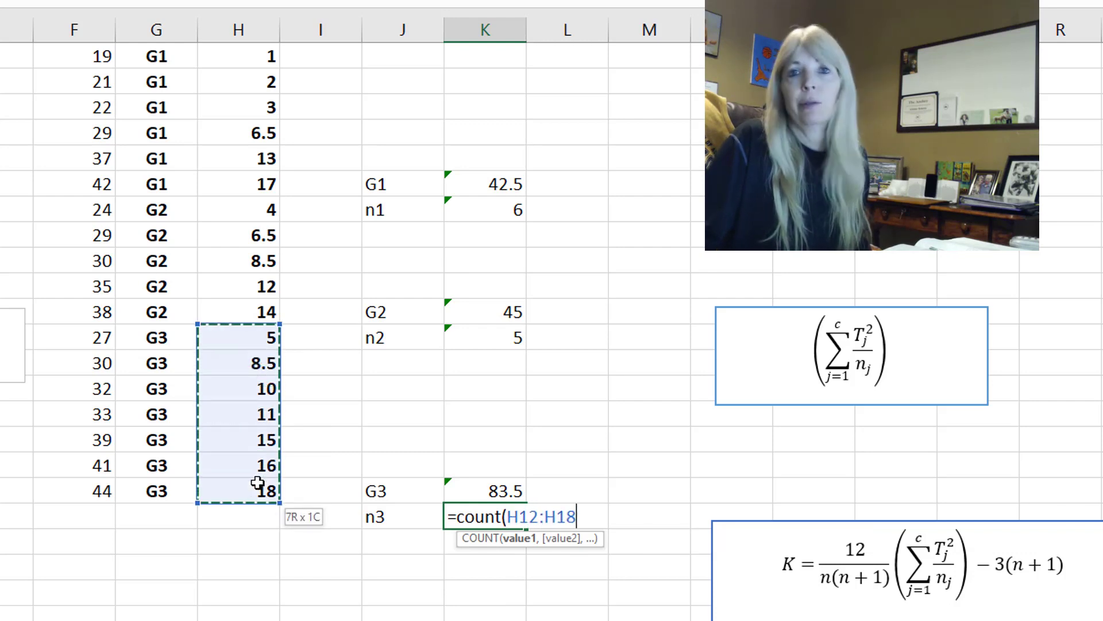
type(")")
key("Return")
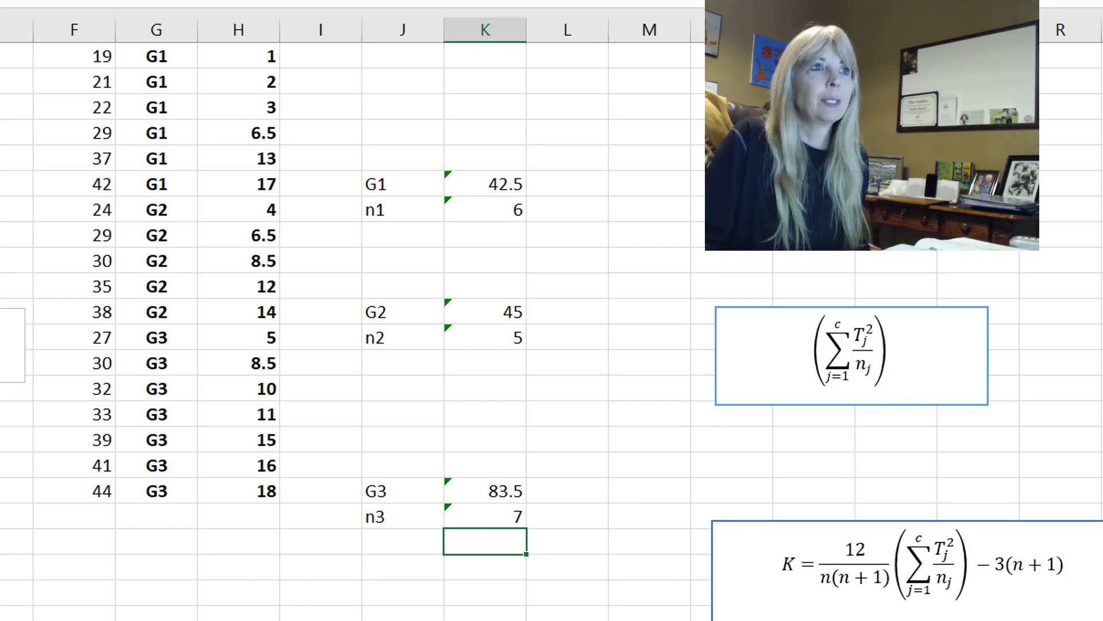
- Insert a straight arrow from the separate summation formula down to the box with the K formula
key("alt+n")
key("s")
key("h")
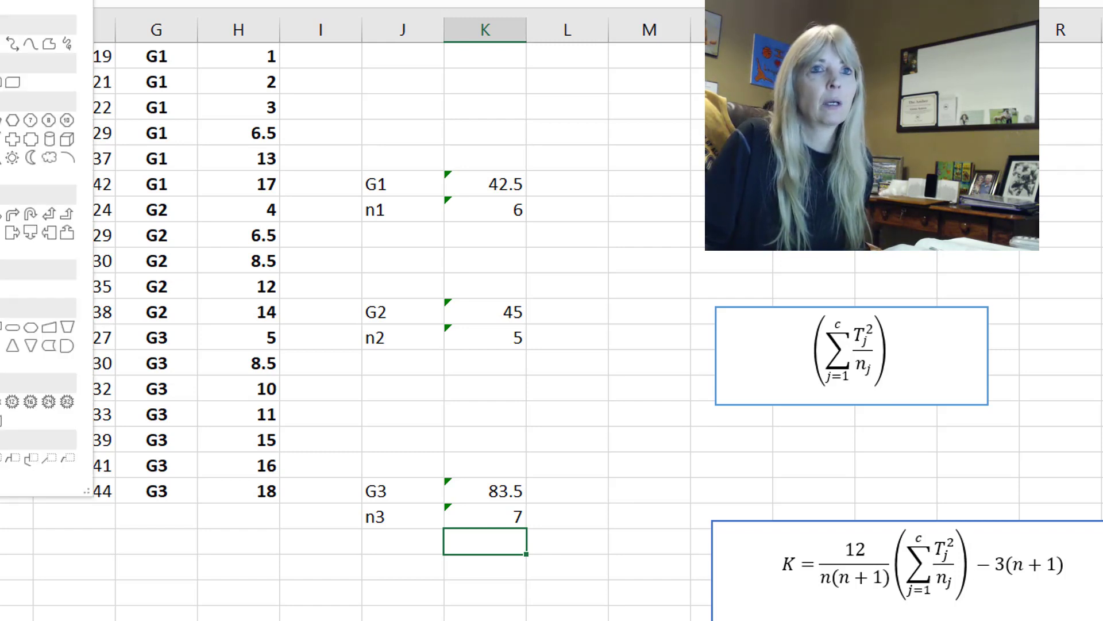
left_click(5, 43)
mouse_move(859, 386)
left_mouse_down()
mouse_move(856, 411)
mouse_move(922, 520)
left_mouse_up()
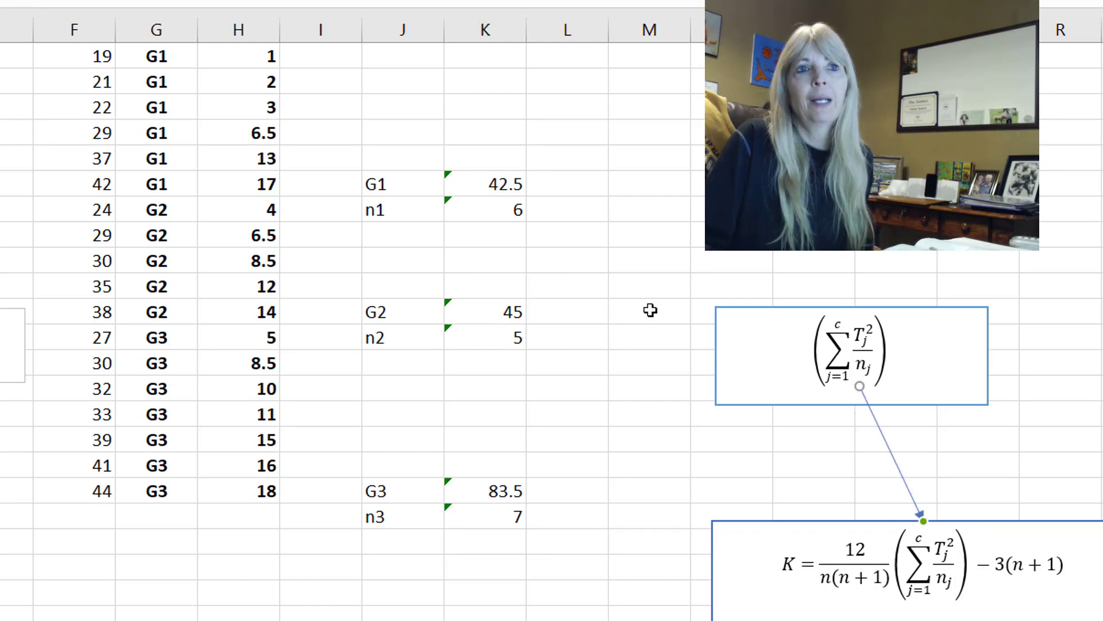
- Calculate G1's squared rank sum divided by its size in cell M10 with the formula =K6^2/K7
left_click(643, 288)
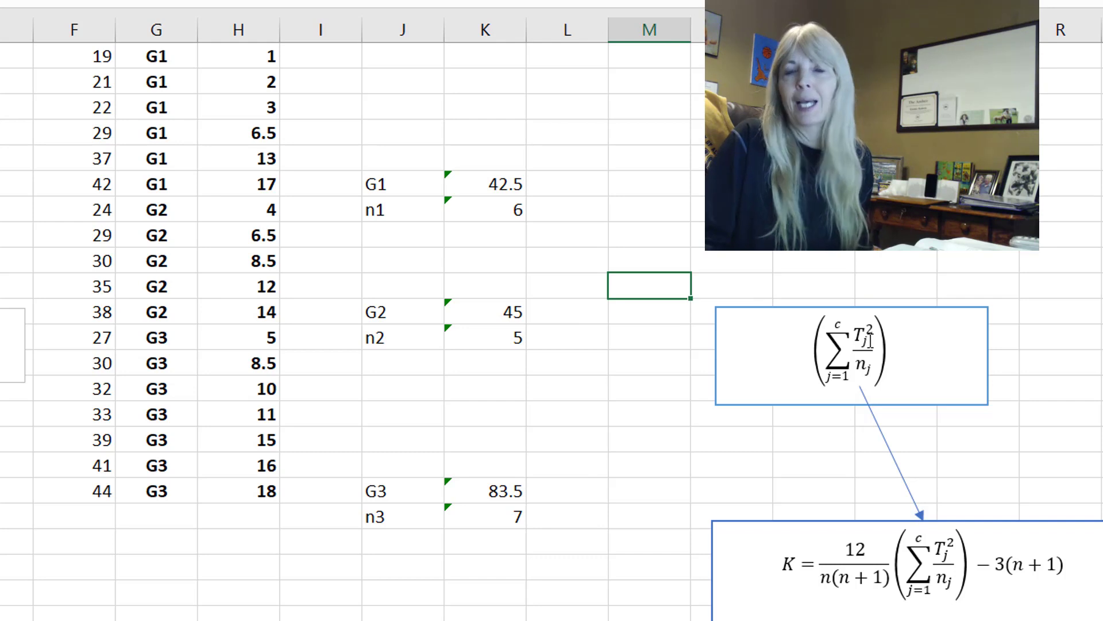
type("=")
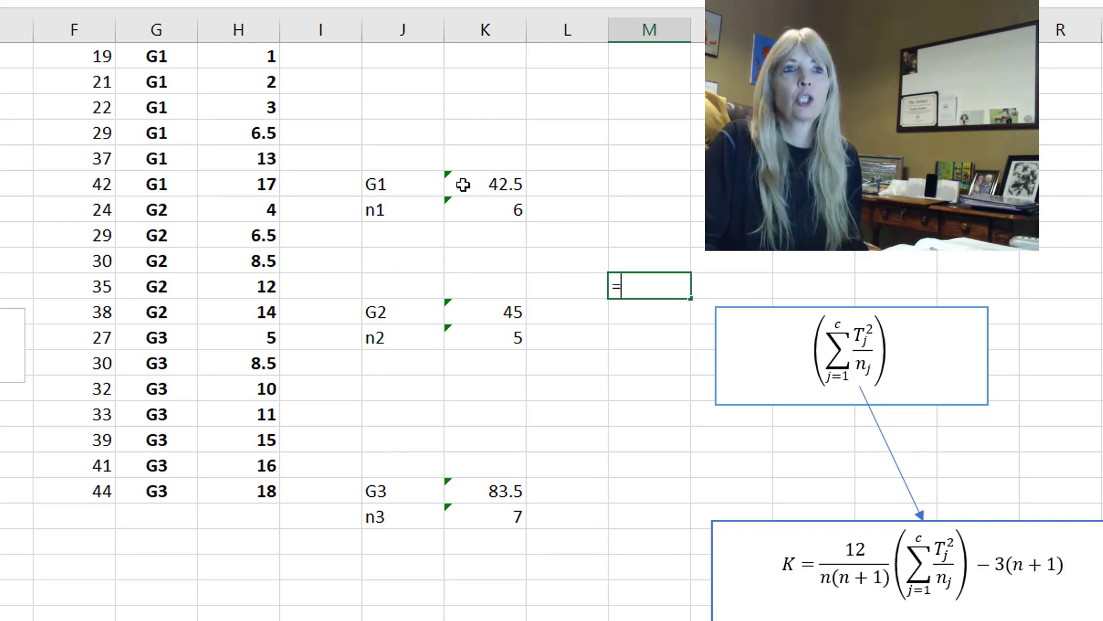
left_click(463, 184)
type("^")
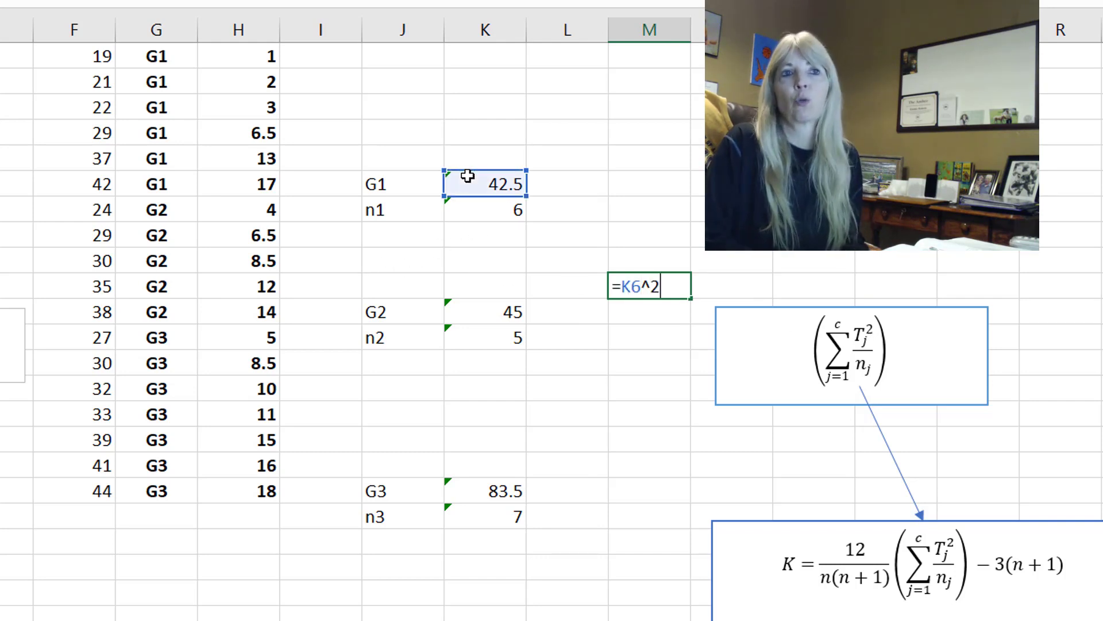
type("2/")
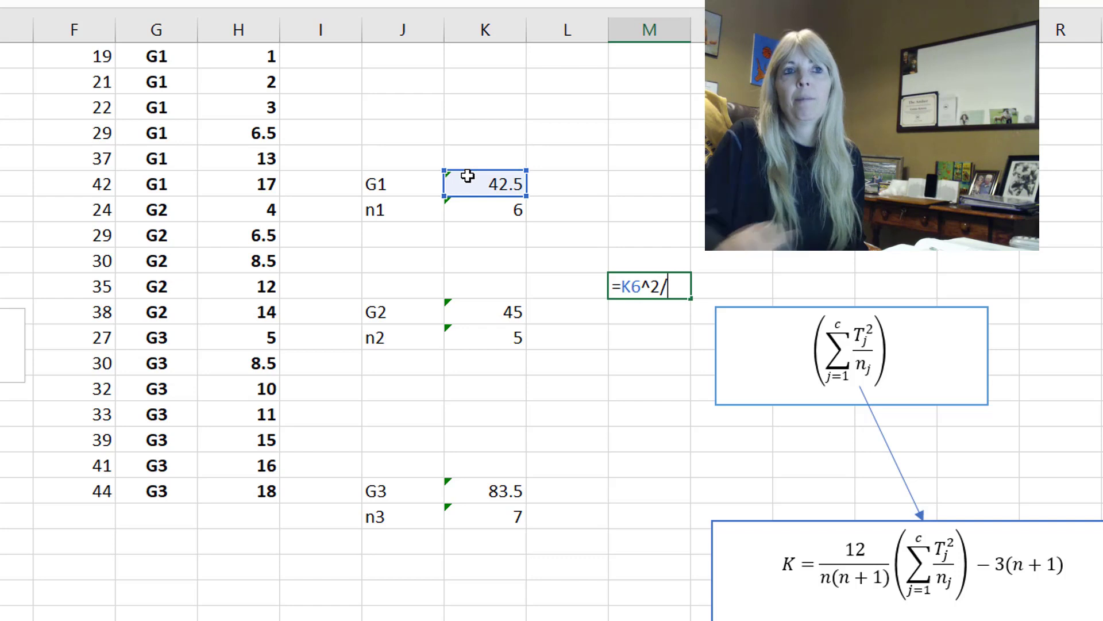
left_click(478, 210)
key("Return")
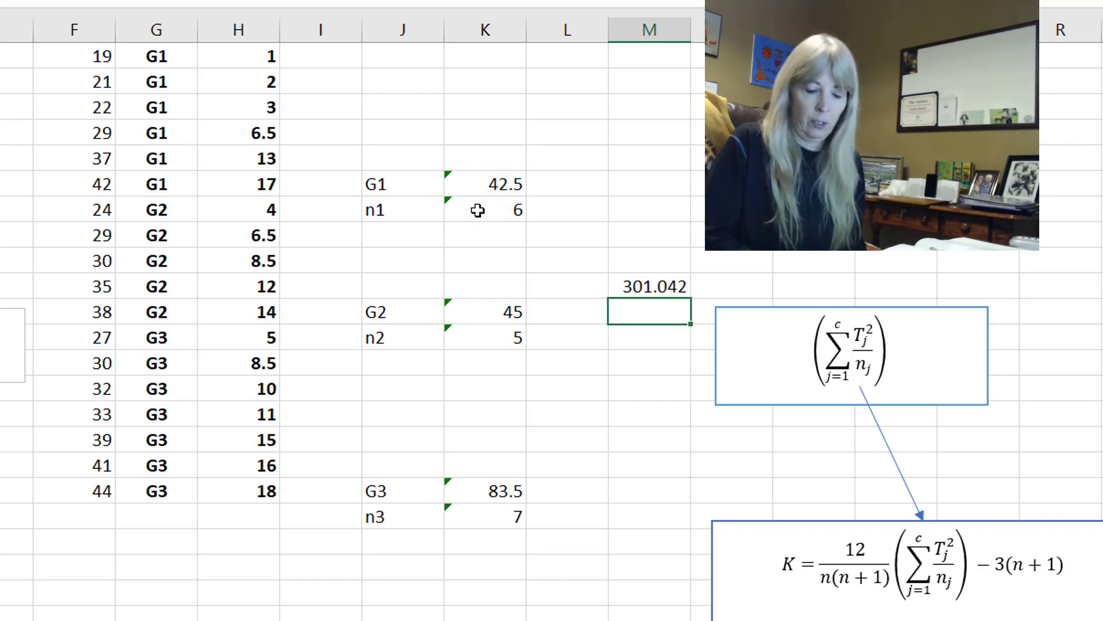
- Calculate G2's squared rank sum divided by its size in cell M11 with the formula =K11^2/K12
type("=")
left_click(480, 310)
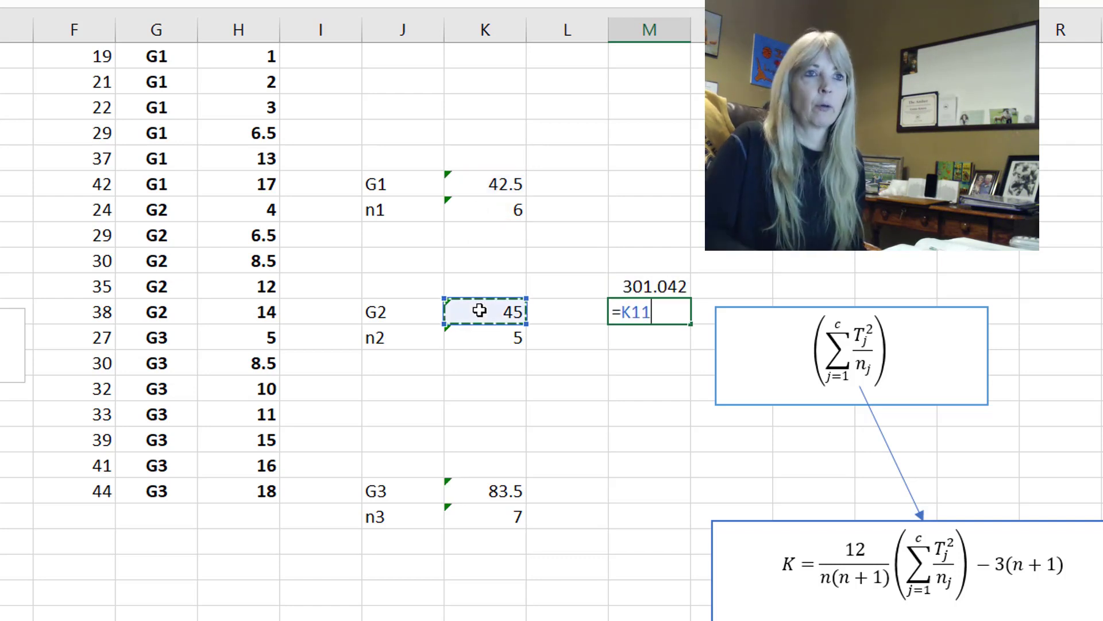
type("^2/")
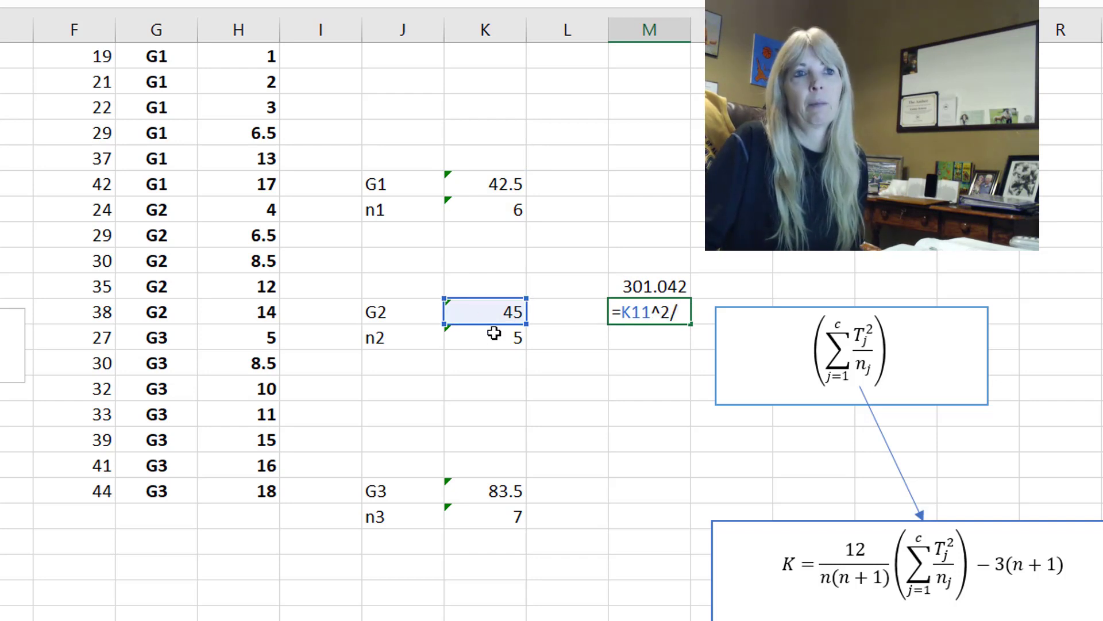
left_click(498, 338)
key("Return")
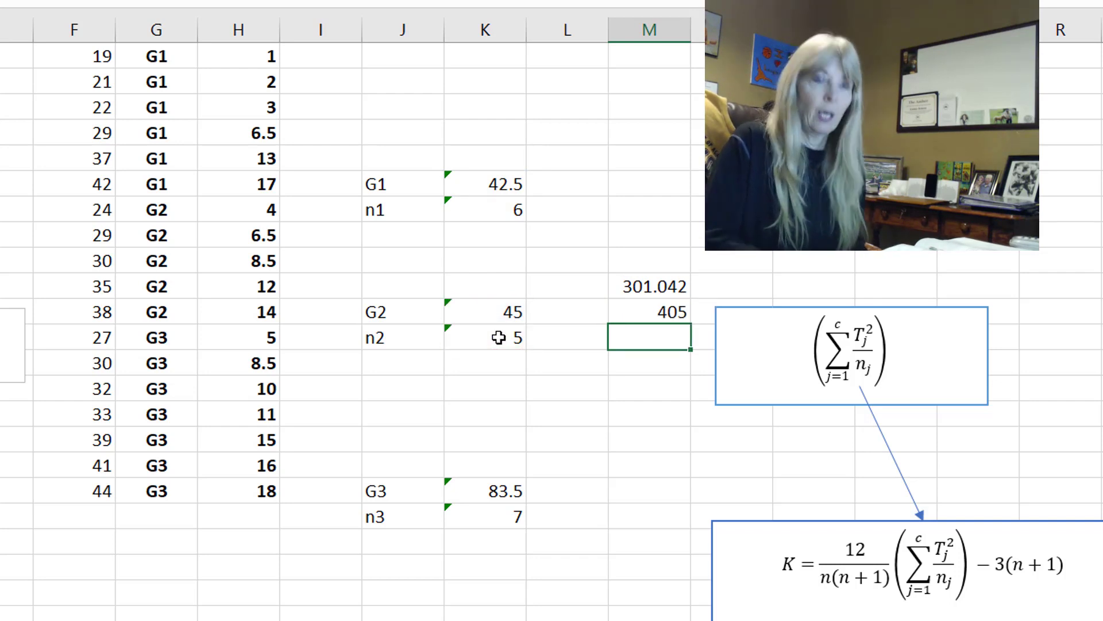
- Calculate G3's squared rank sum divided by its size in cell M12 with the formula =K18^2/K19
type("=")
left_click(499, 489)
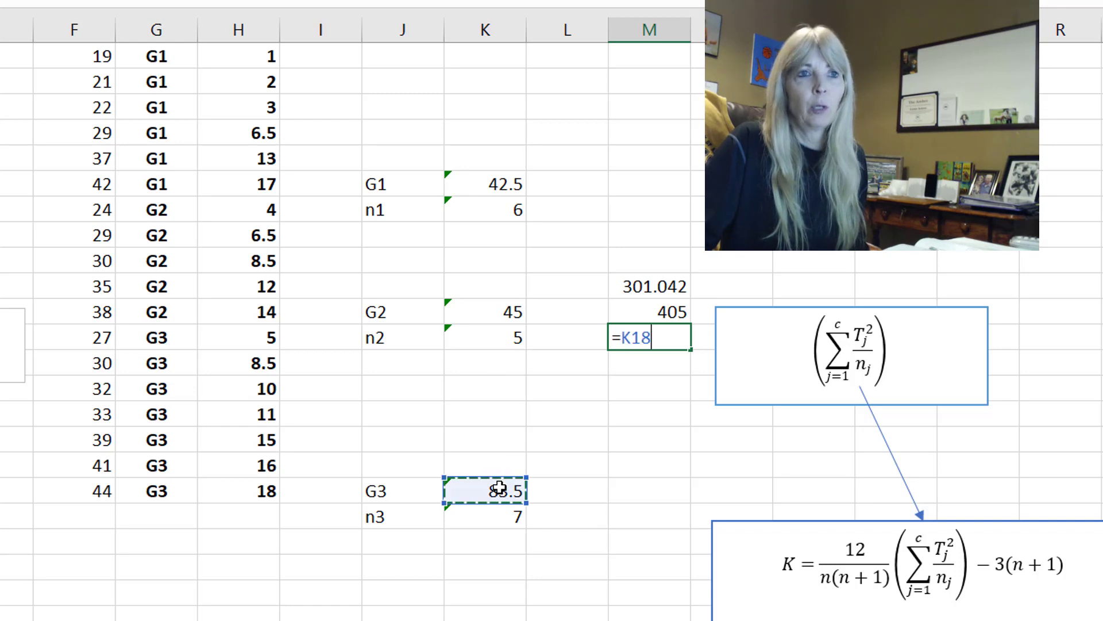
type("^2/")
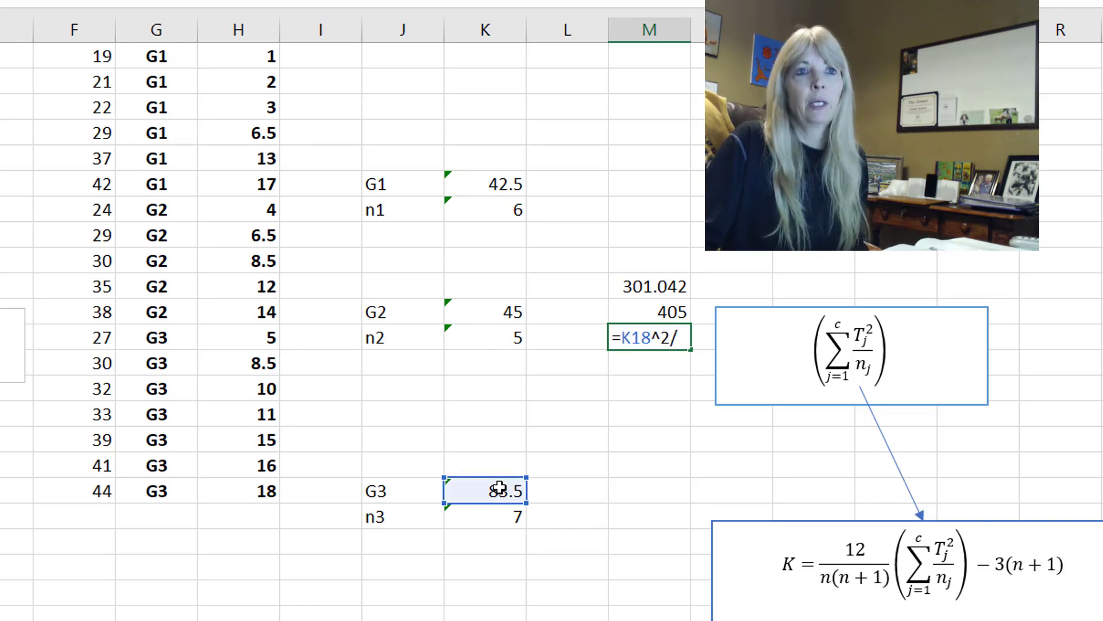
left_click(500, 511)
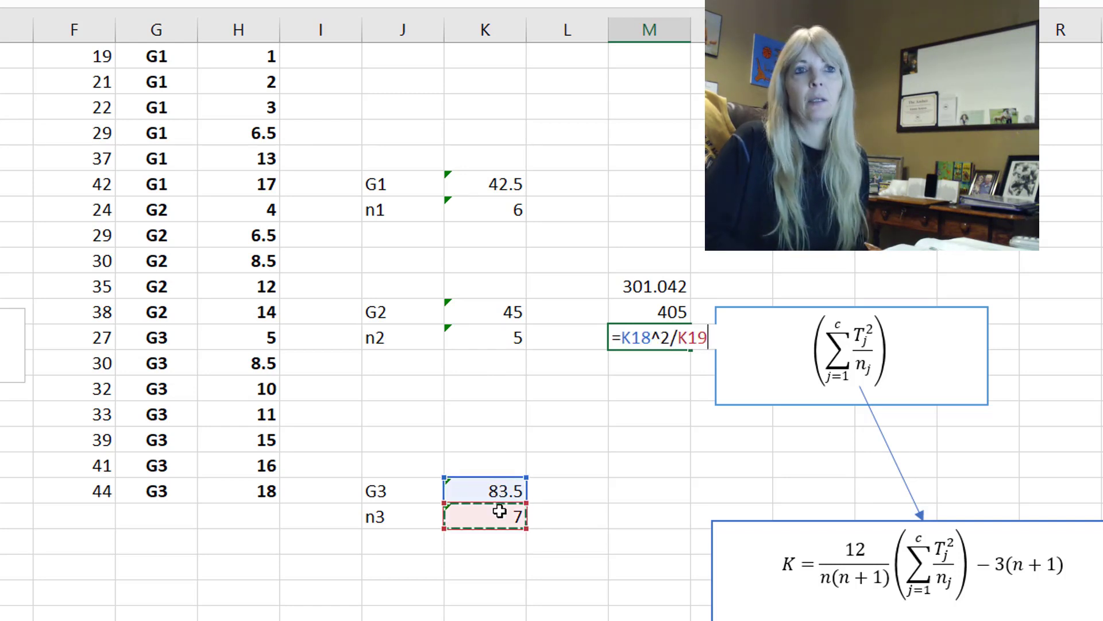
key("Return")
- Total the three group terms in cell M14 with the formula =SUM(M10:M12)
key("Down")
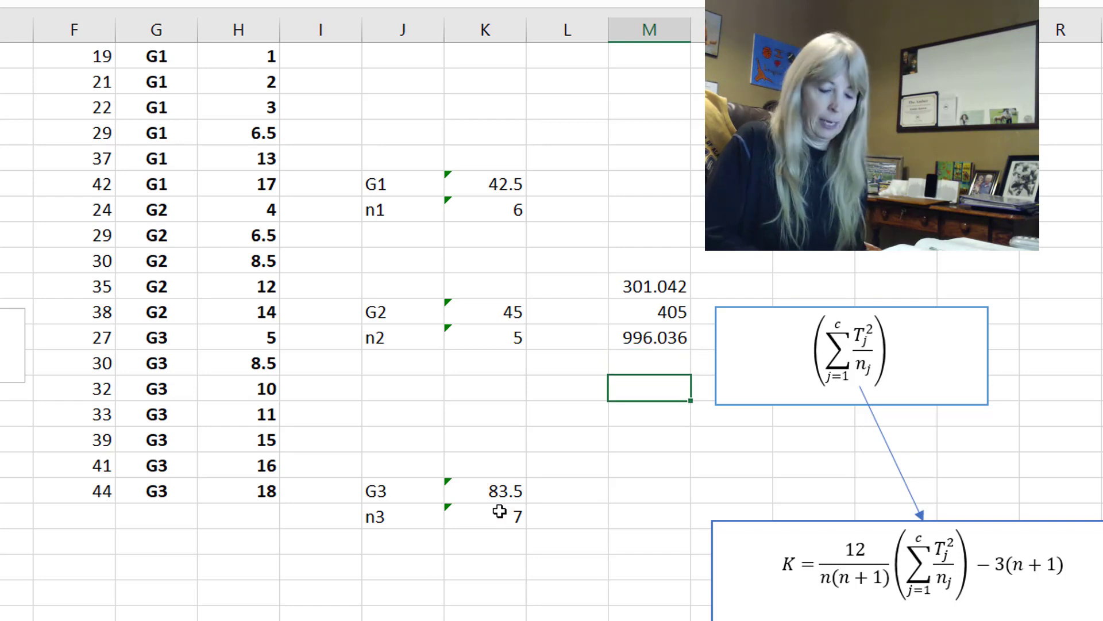
type("=sum(")
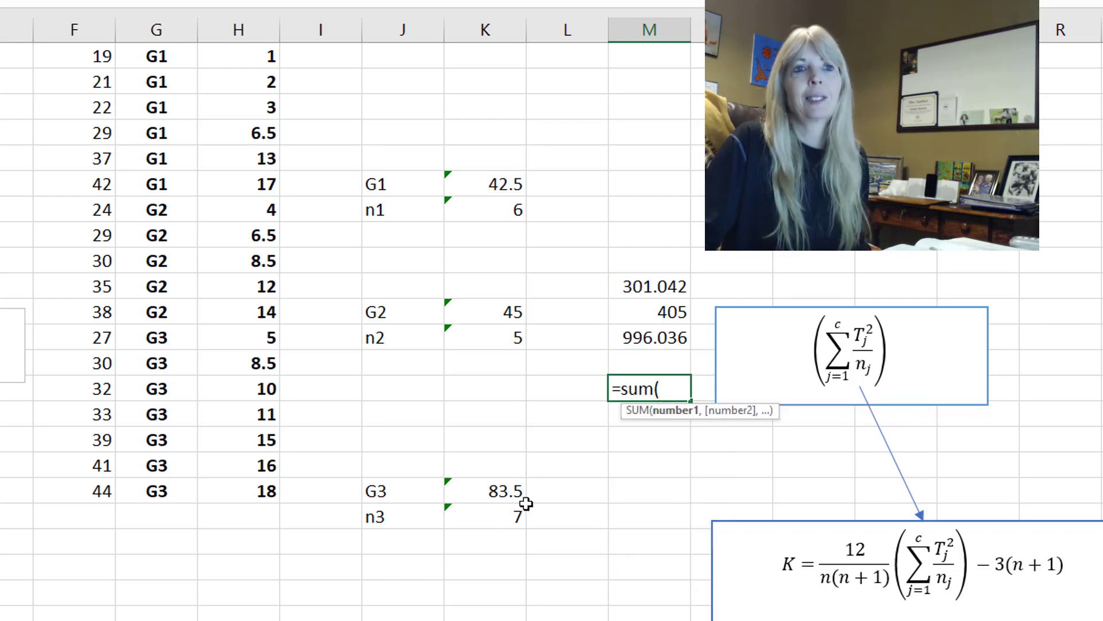
left_click_drag(635, 290, 640, 336)
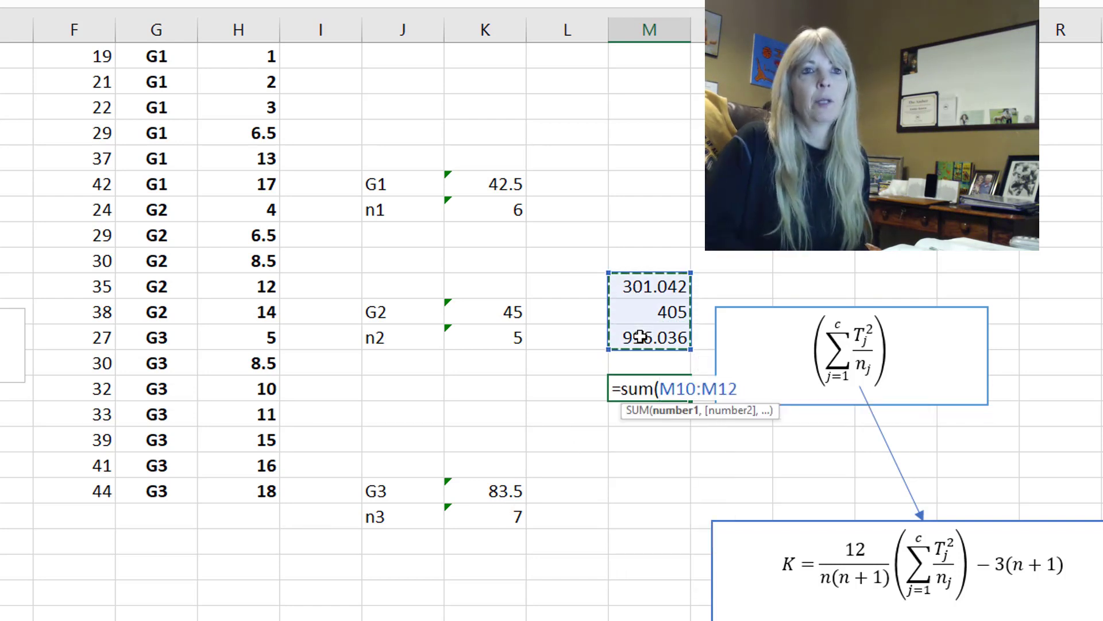
type(")")
key("Return")
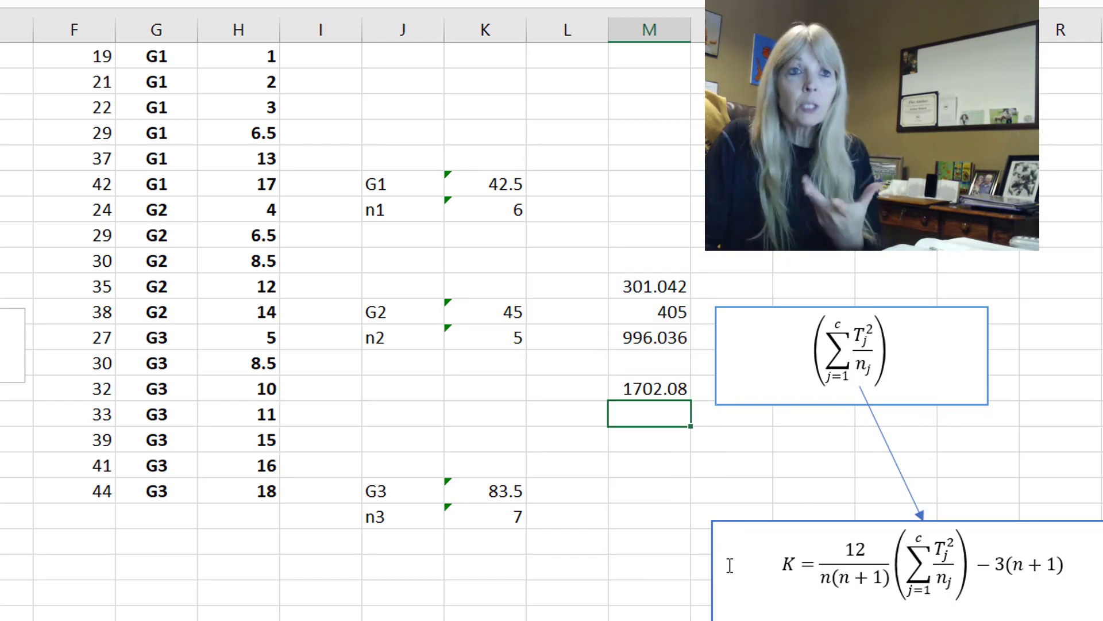
- Enter the label K in cell N18, leaving the adjacent cell M18 empty
left_click(671, 498)
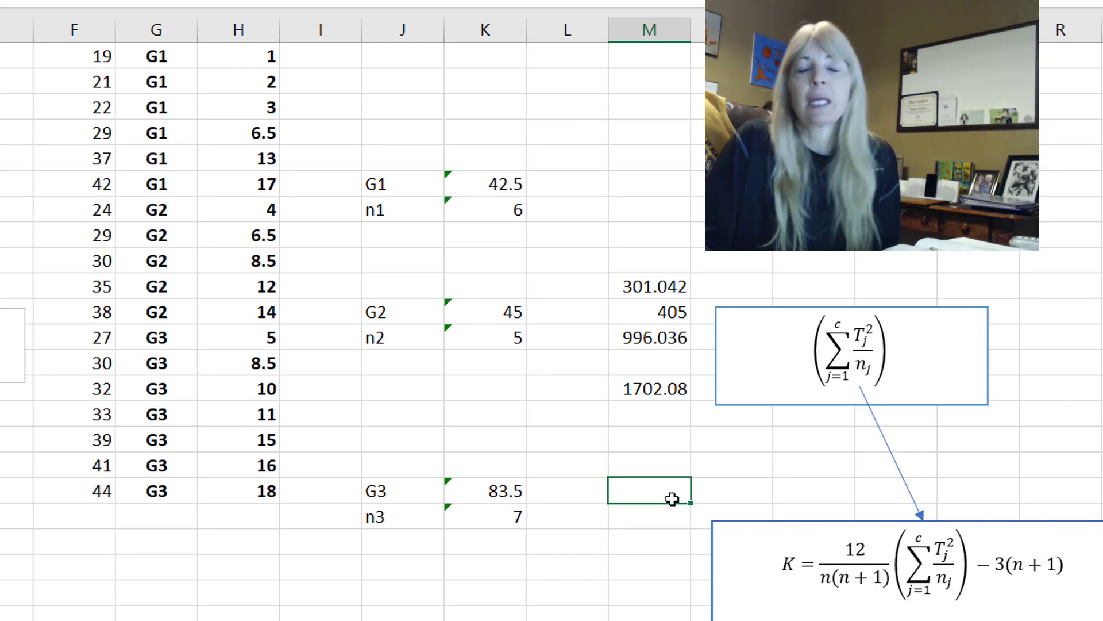
left_click(707, 494)
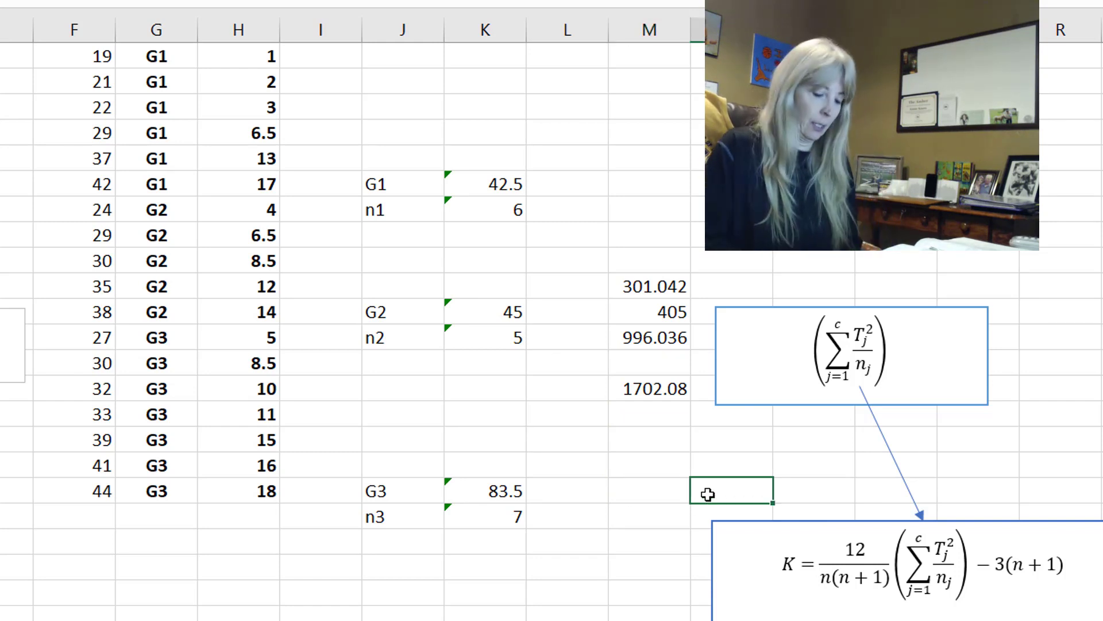
type("K")
key("Left")
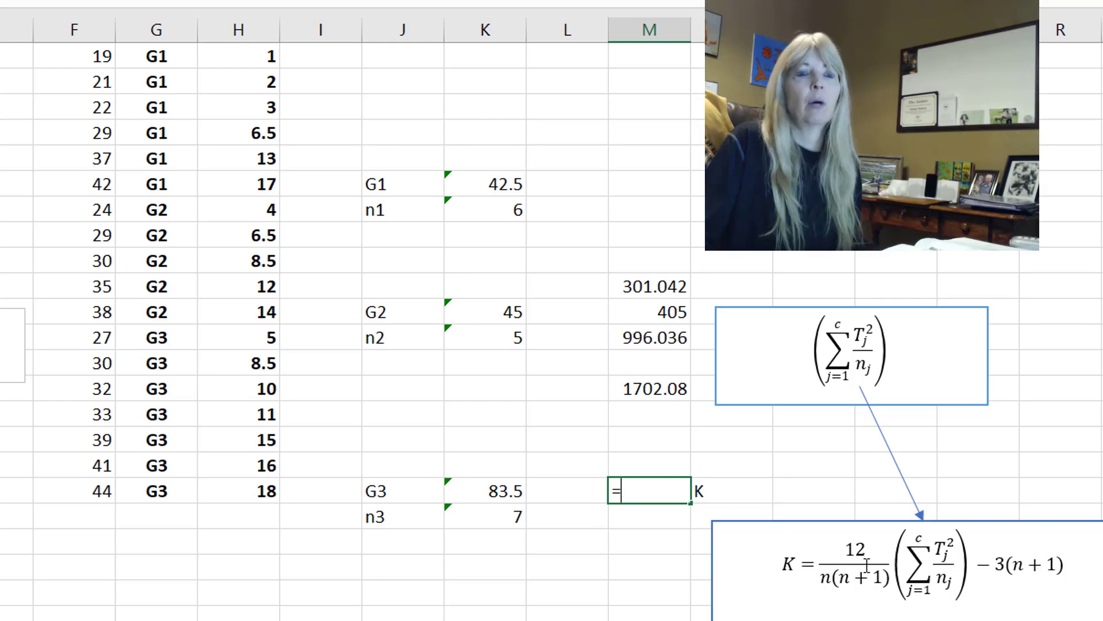
key("Escape")
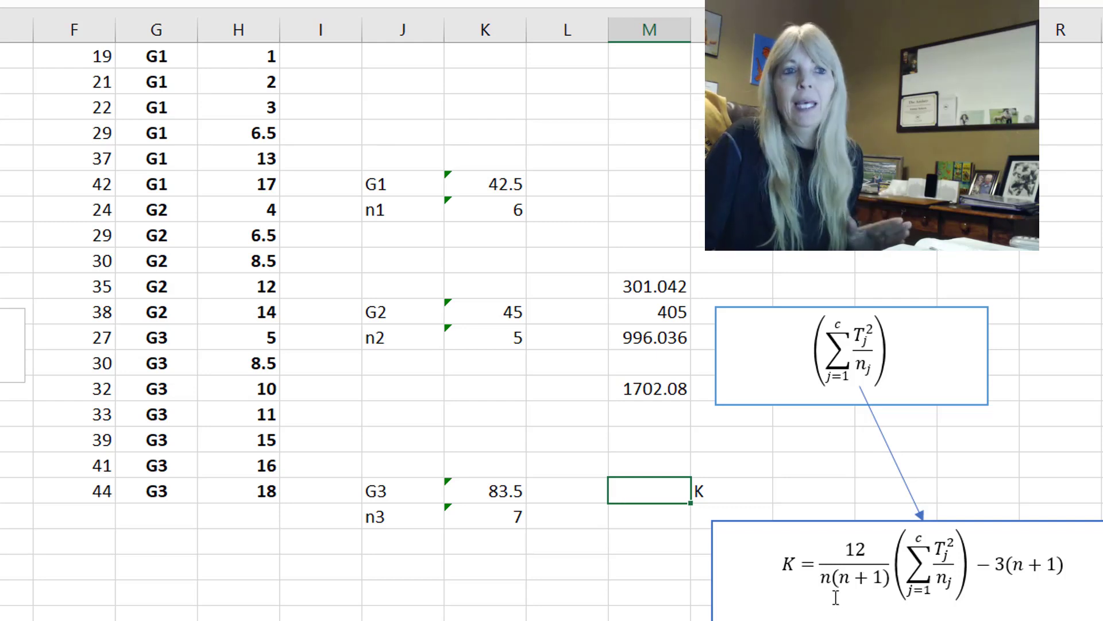
- Add the three group sizes in cell K21 with the formula =SUM(K7,K12,K19)
left_click(488, 569)
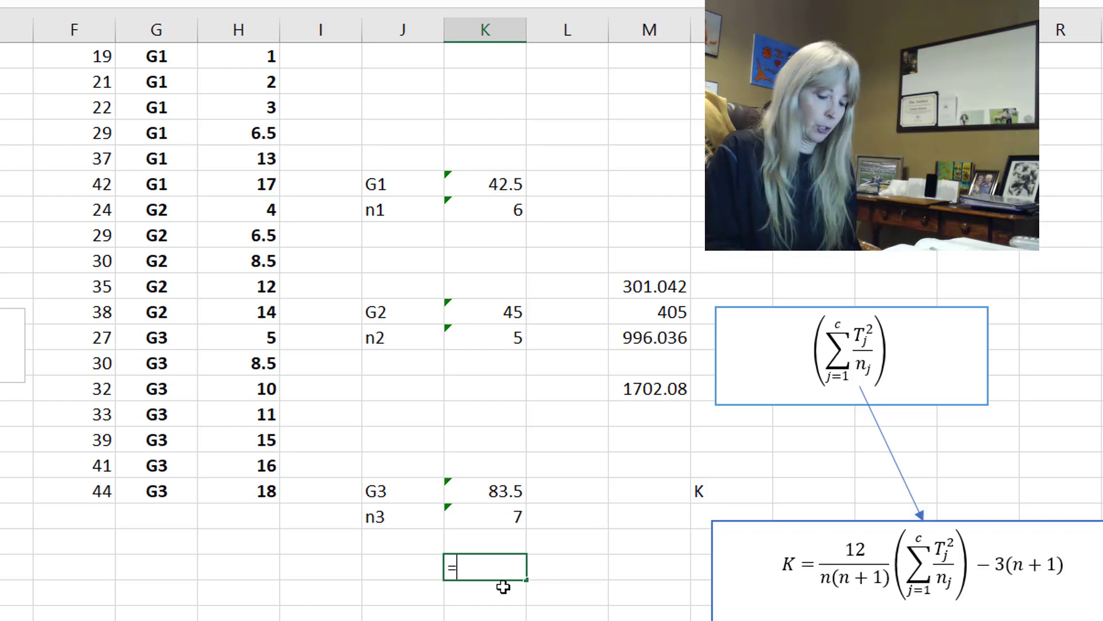
type("sum(")
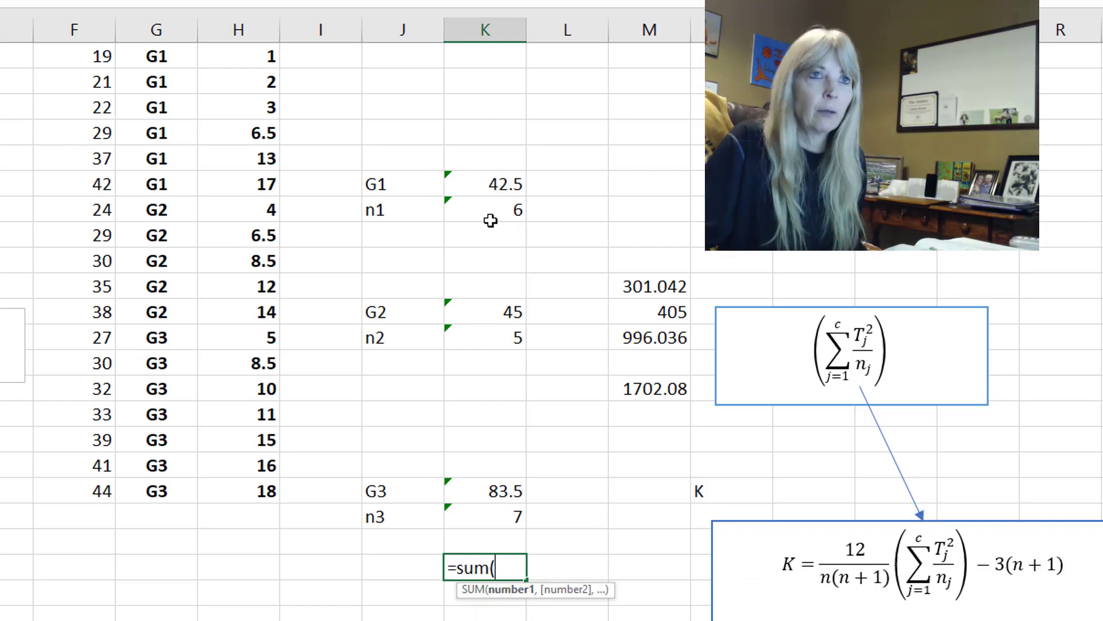
left_click(490, 220)
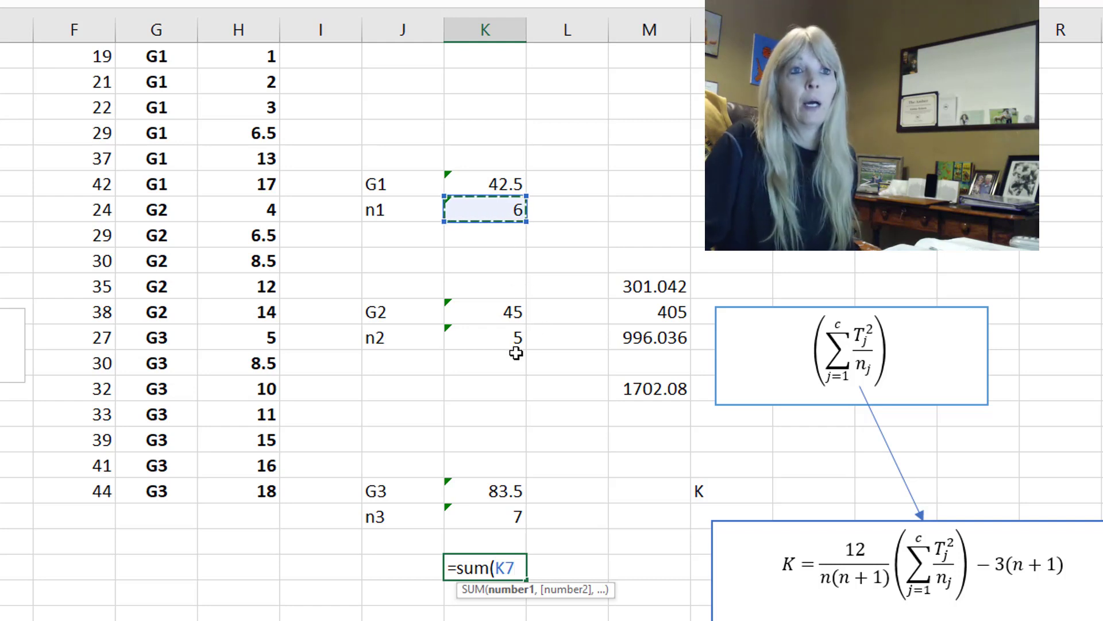
type(",")
left_click(501, 339)
type(",")
left_click(511, 517)
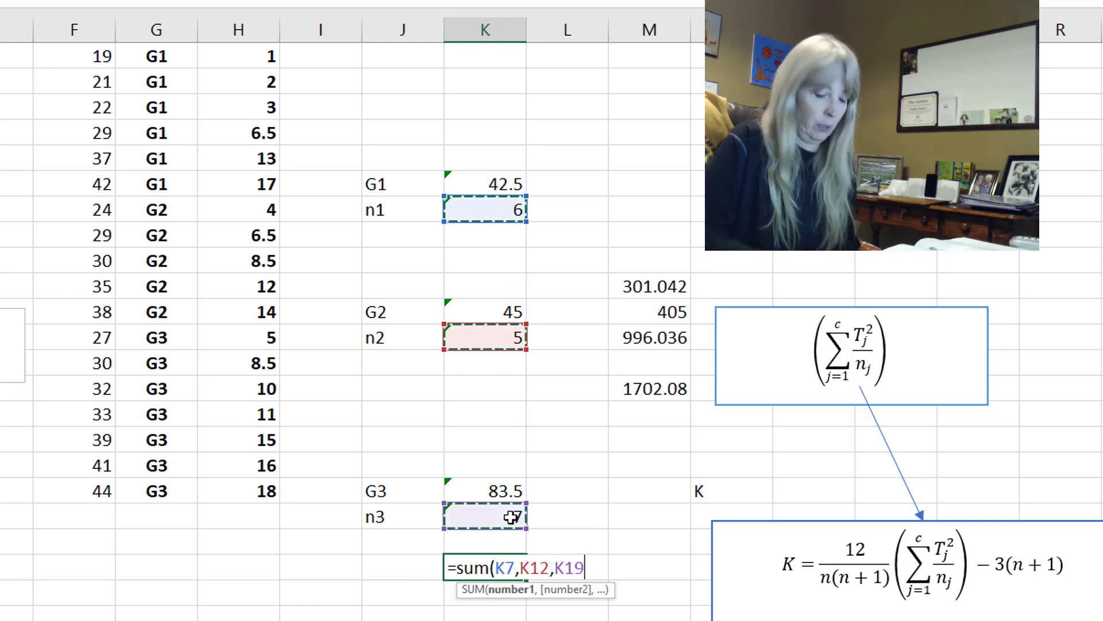
key("Return")
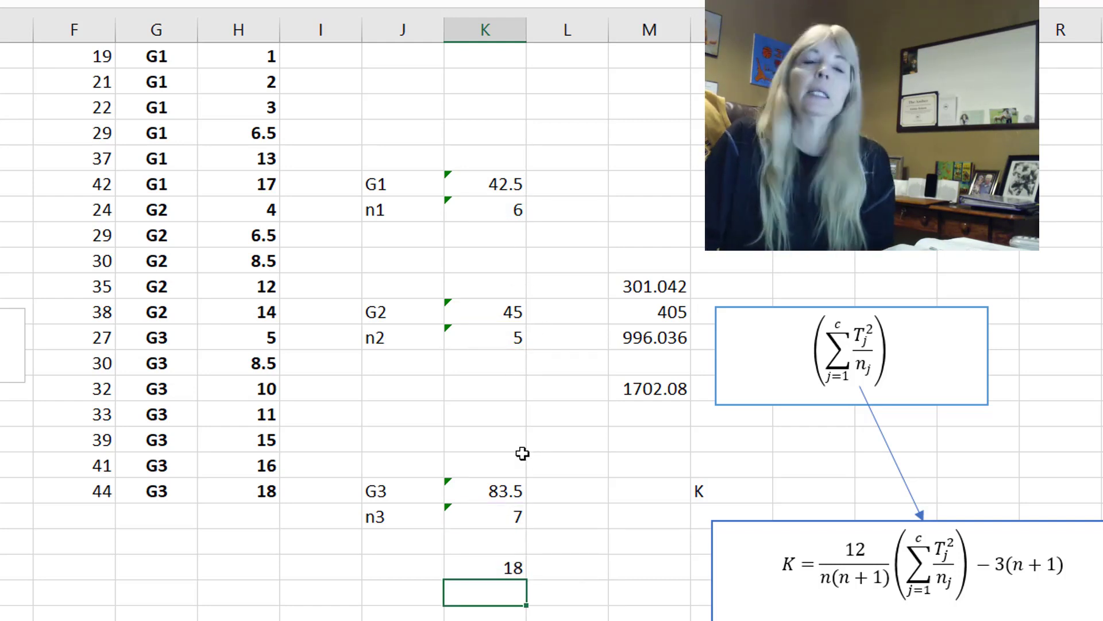
- Calculate the K statistic in cell M18 with the formula =12/(K21*(K21+1)) * M14-3*(K21+1)
left_click(635, 492)
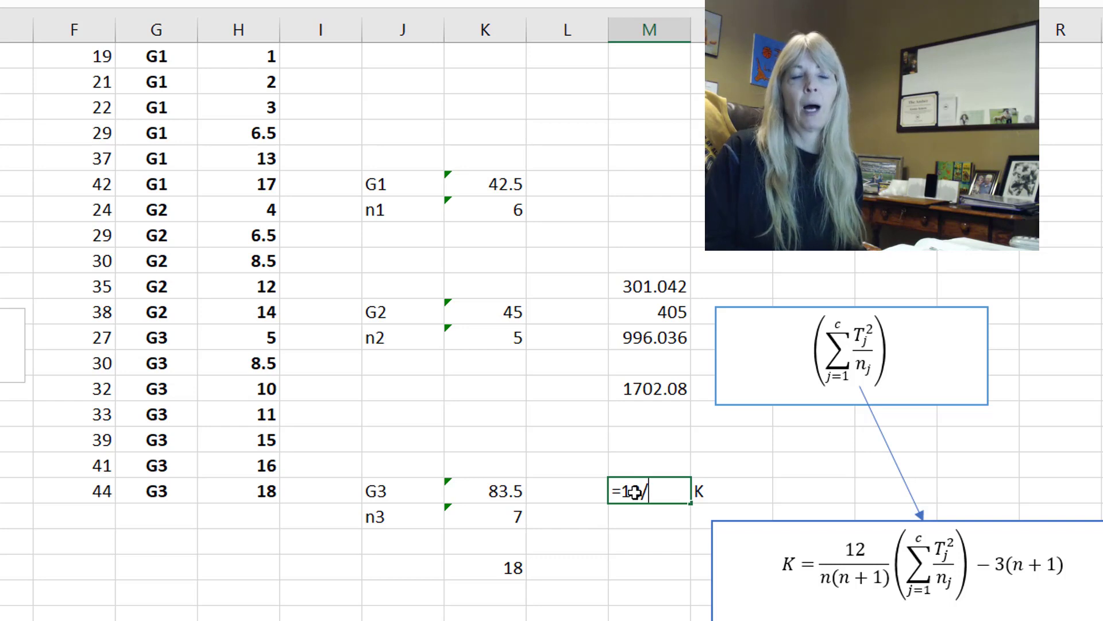
type("=12/(")
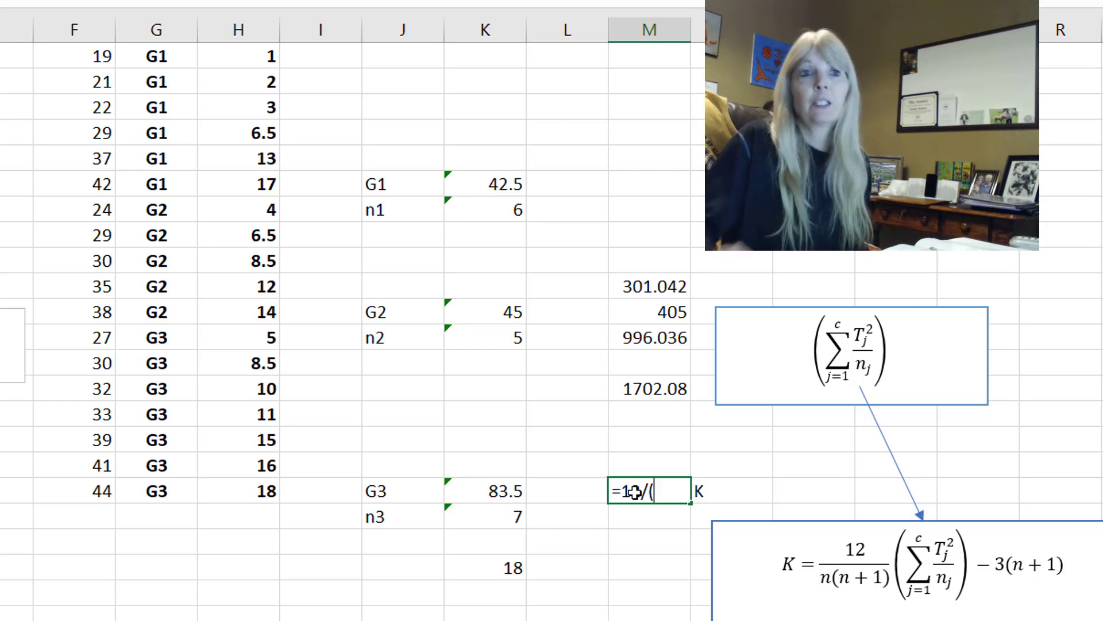
left_click(507, 566)
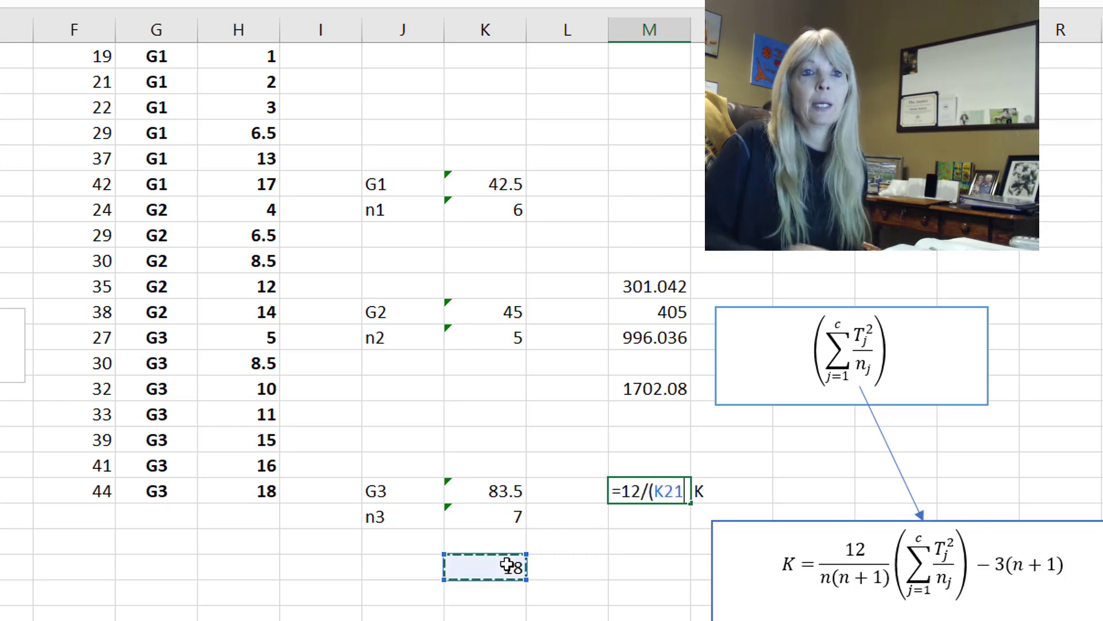
type("*(")
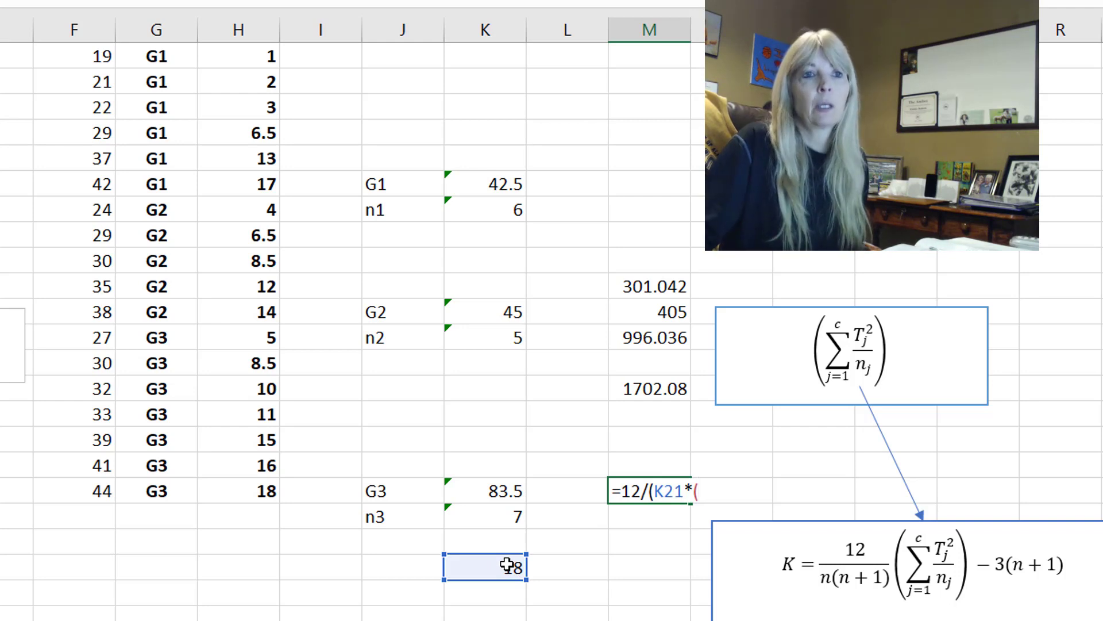
left_click(507, 566)
type("+1")
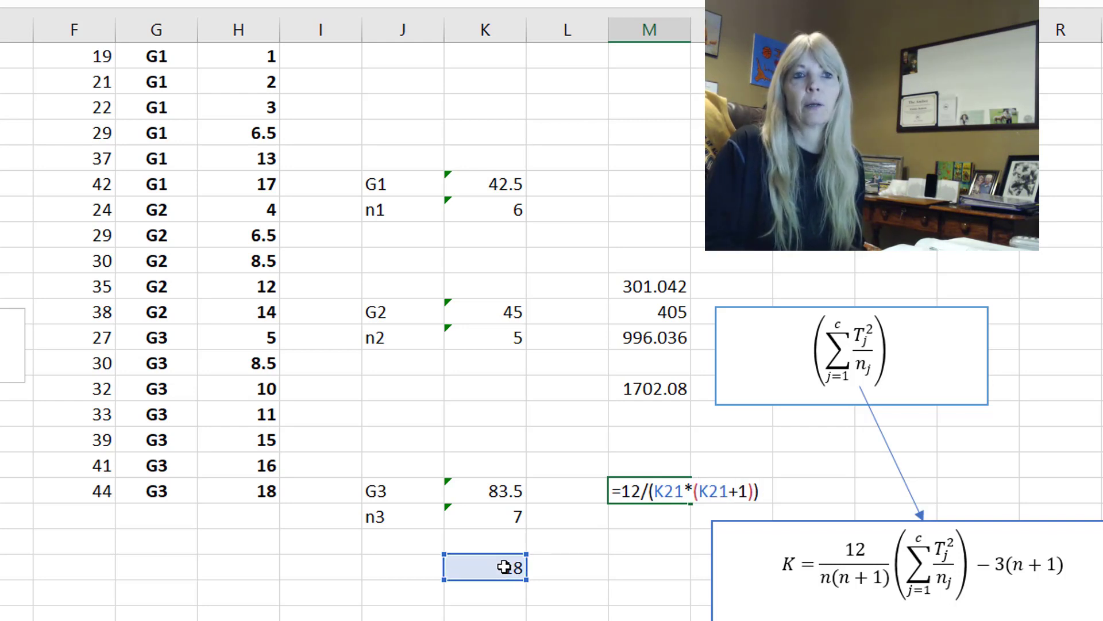
type(")) *")
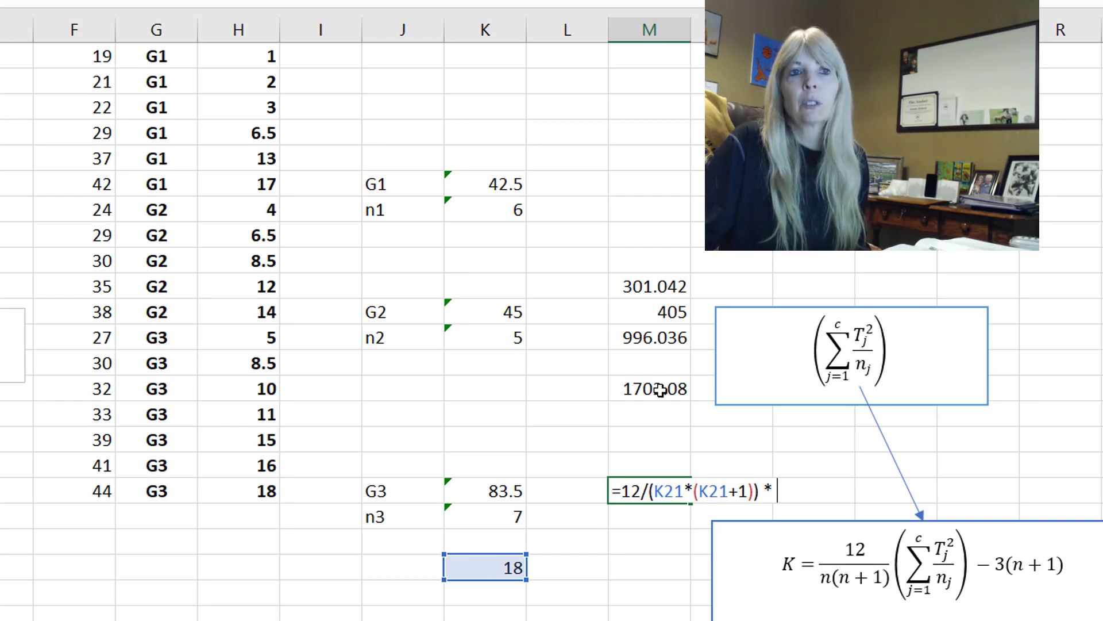
left_click(660, 389)
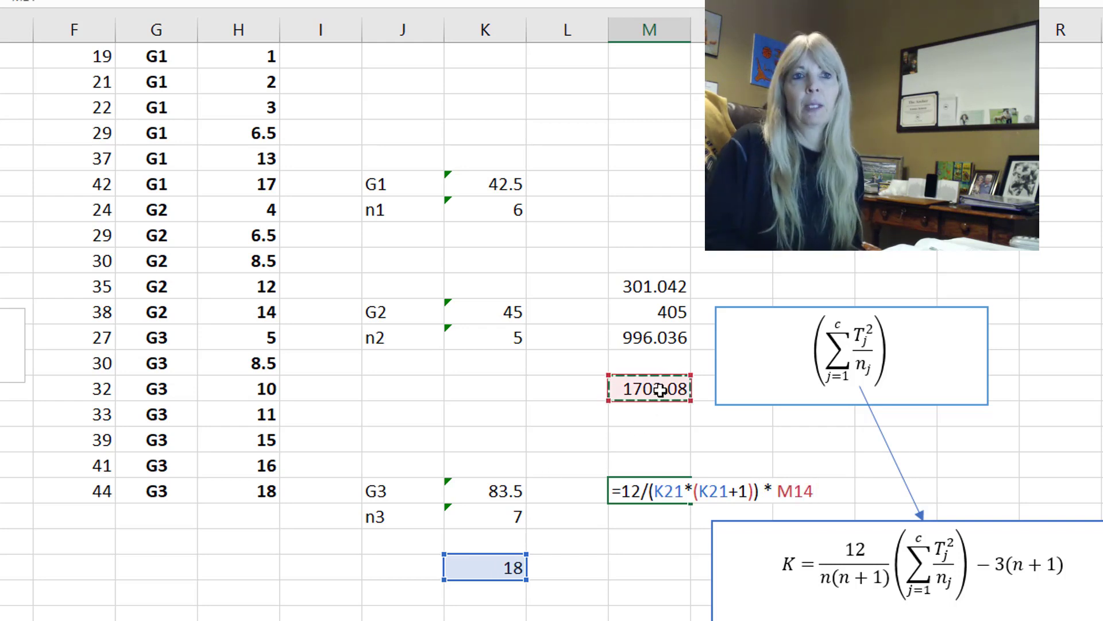
type("-3*")
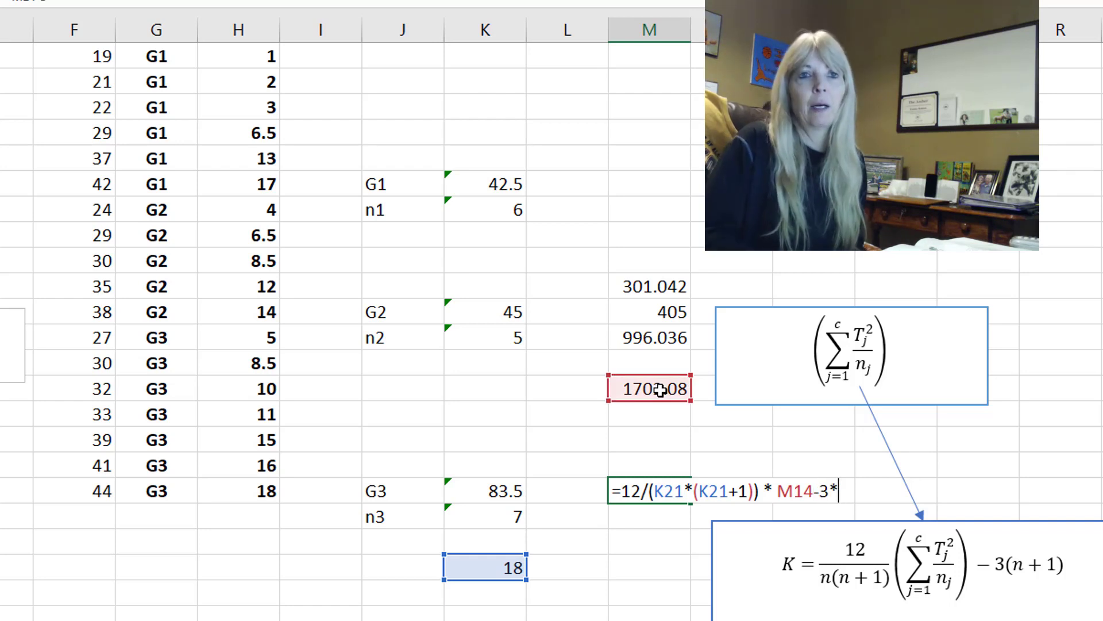
type("(")
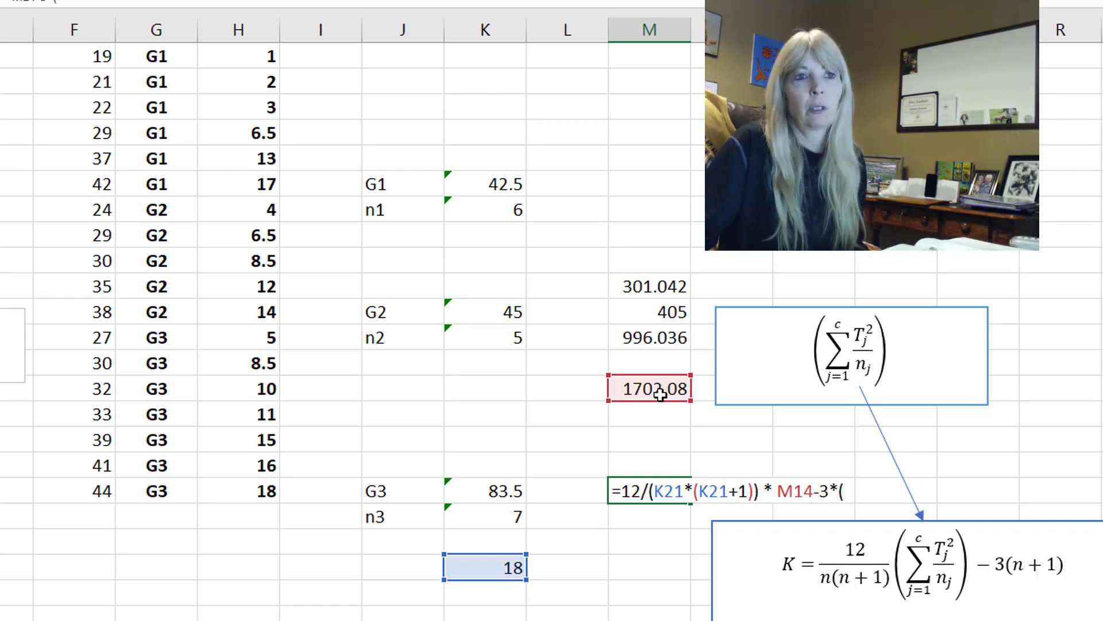
left_click(501, 569)
type("+1)")
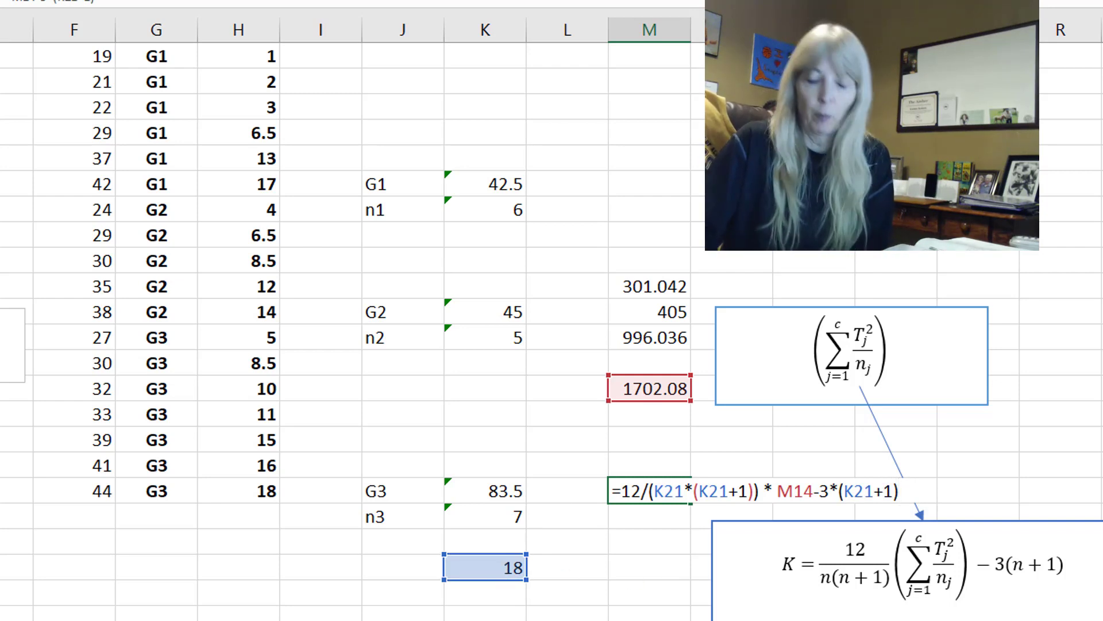
key("Return")
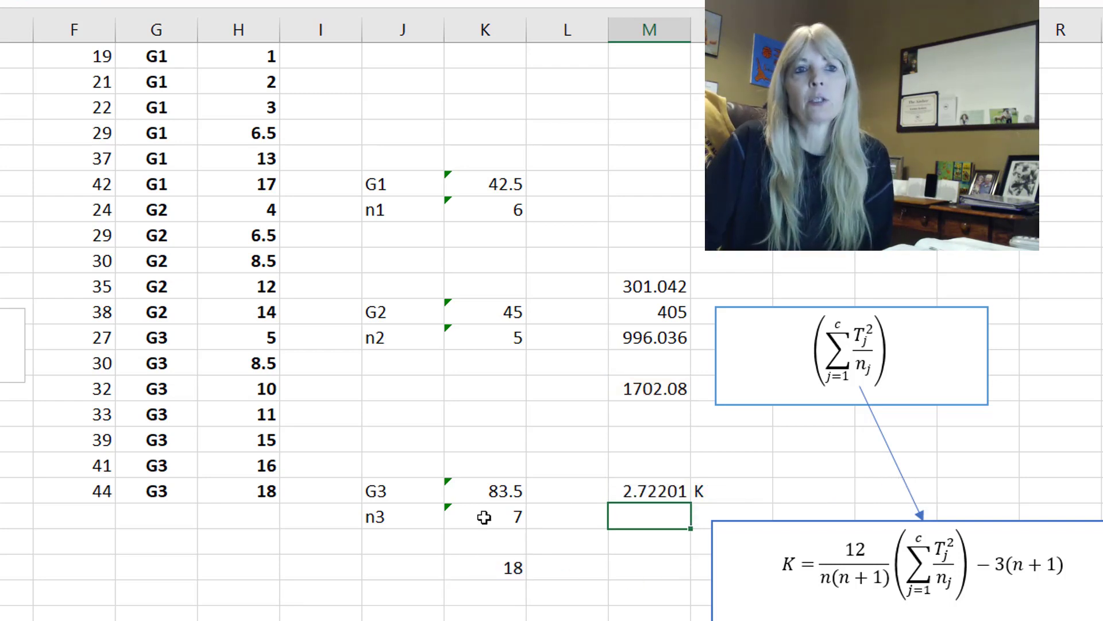
- Enter the label alpha in cell J23 and the significance level 0.05 in cell K23
left_click(654, 493)
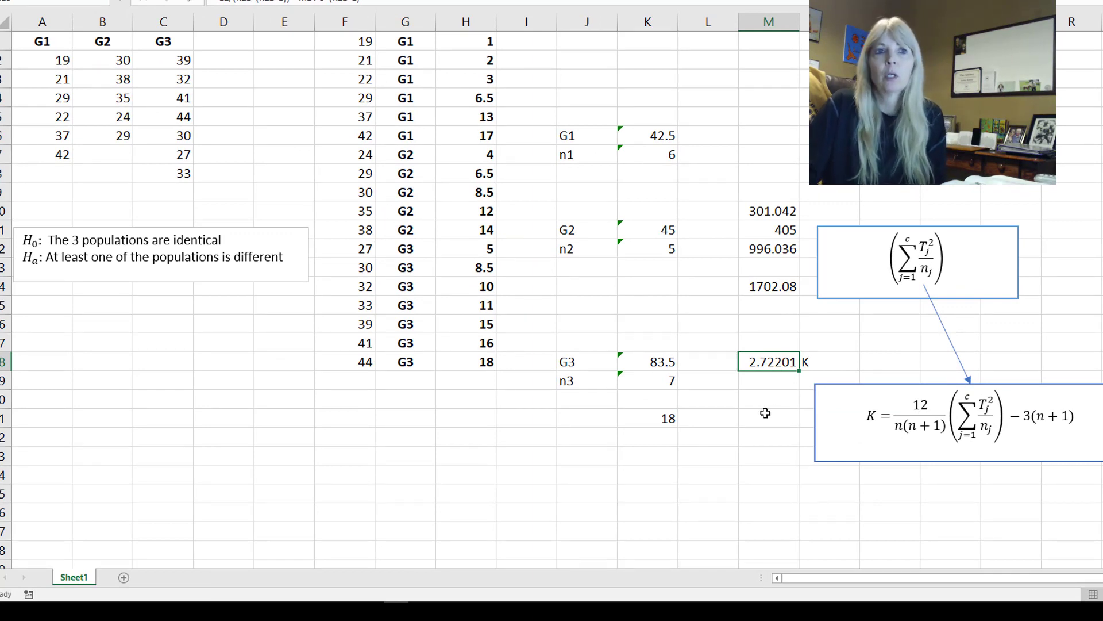
left_click(598, 457)
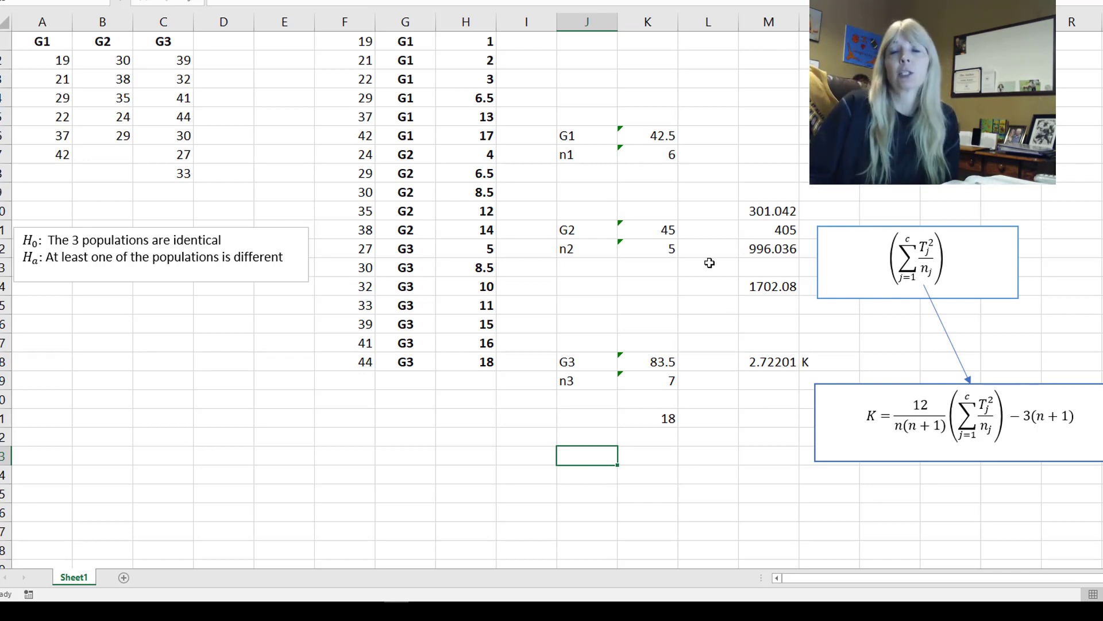
type("al")
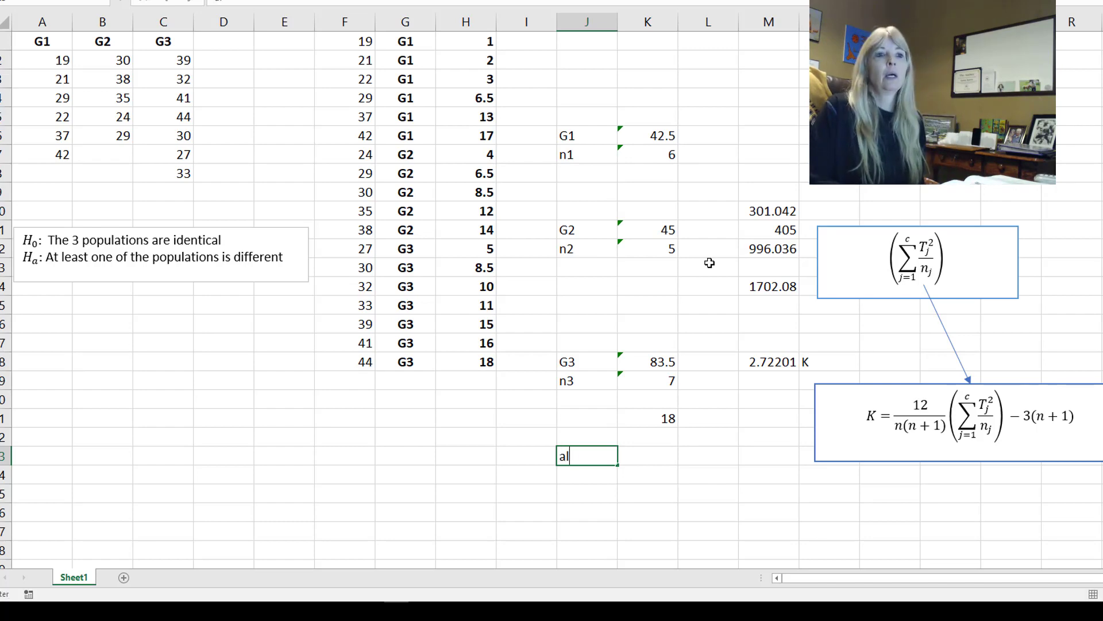
type("pha")
key("Tab")
type("0.05")
key("Return")
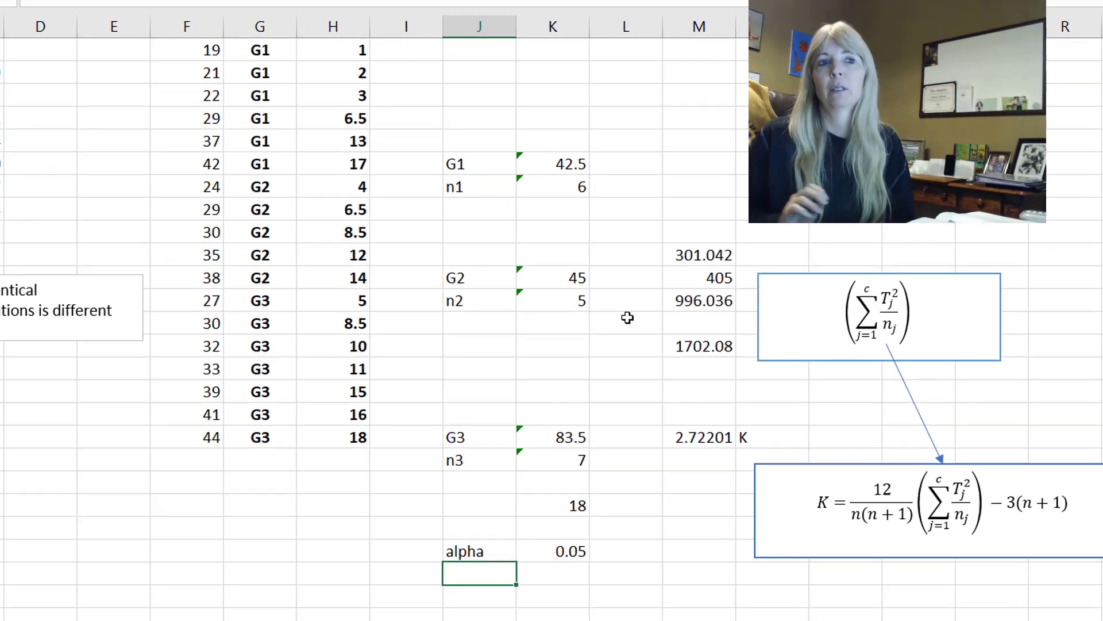
- Enter the labels d.f. in cell J24 and c - 1 in cell J25, and set the degrees of freedom in K24 to 2
type("d.f.")
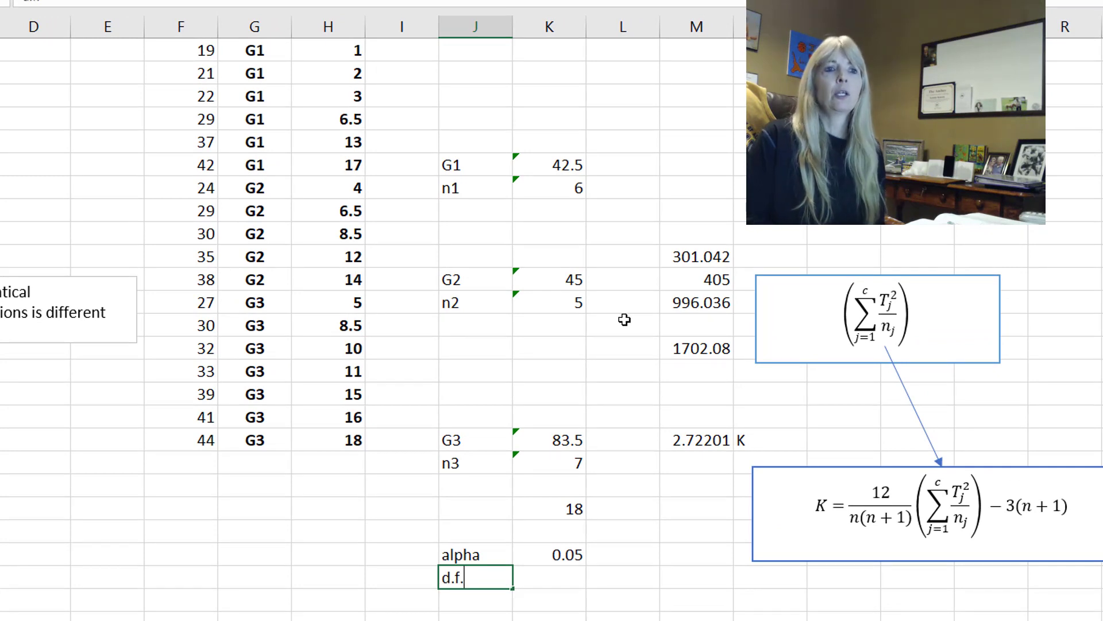
key("Return")
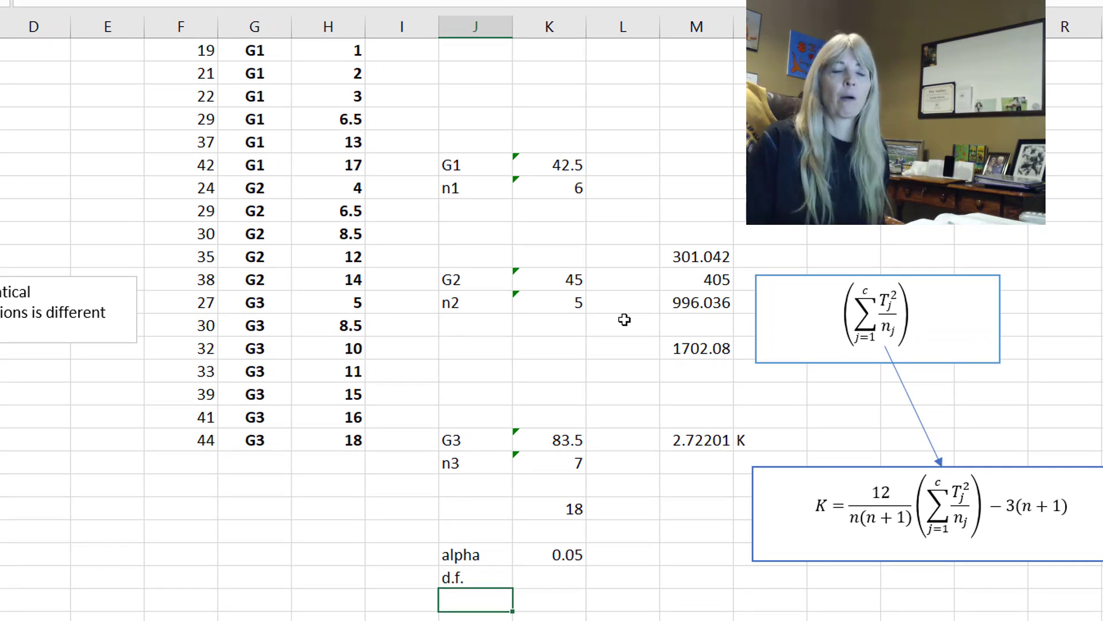
type("c - 1")
key("Return")
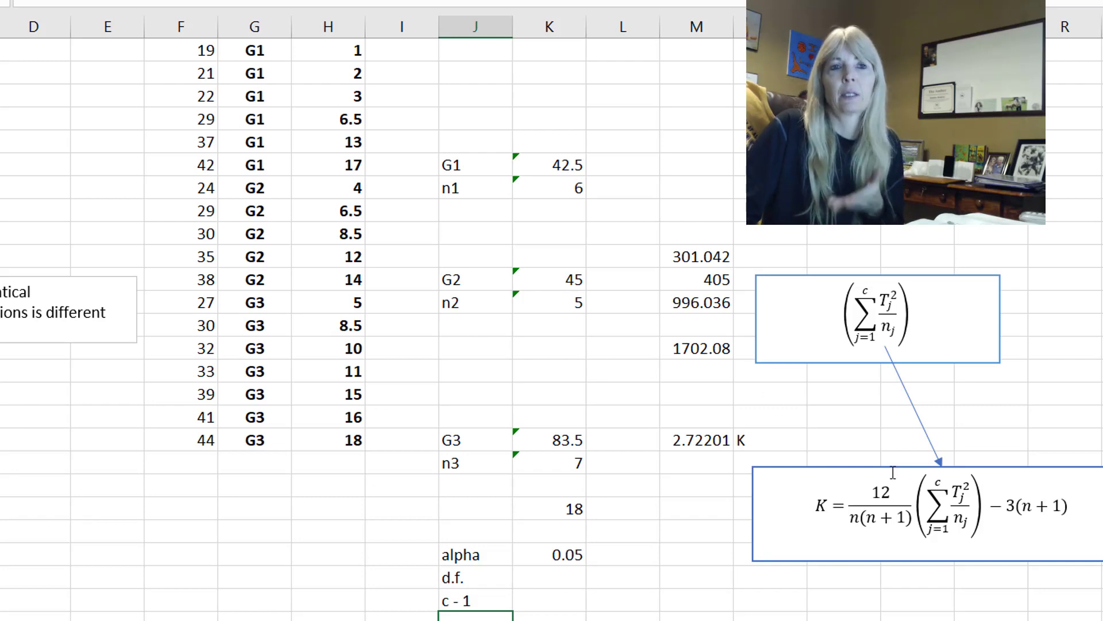
left_click(565, 600)
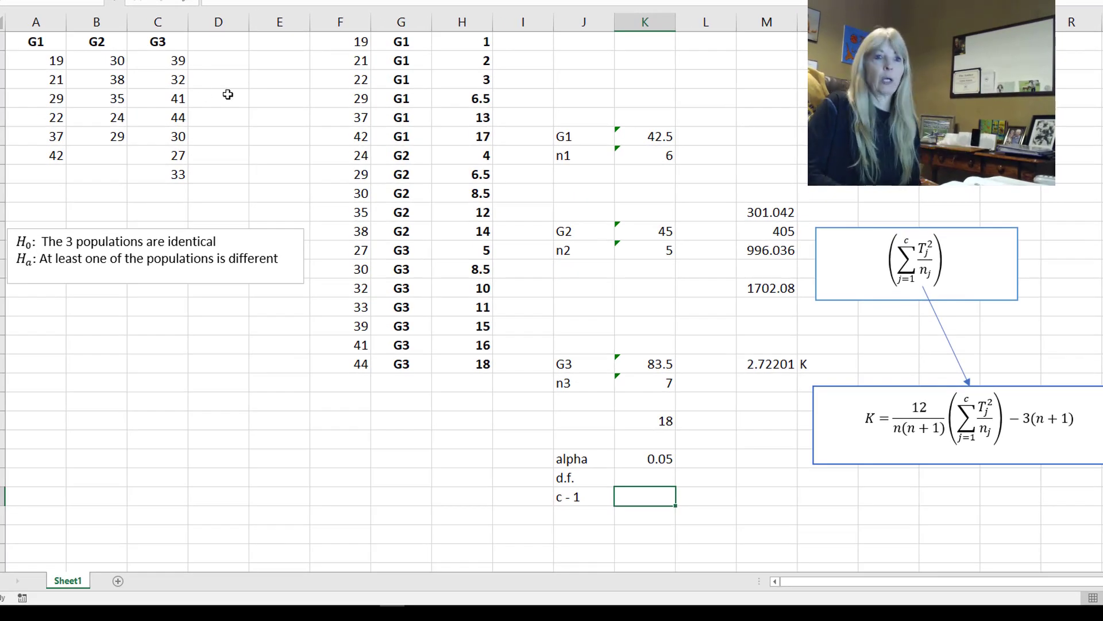
key("Up")
type("2")
key("Return")
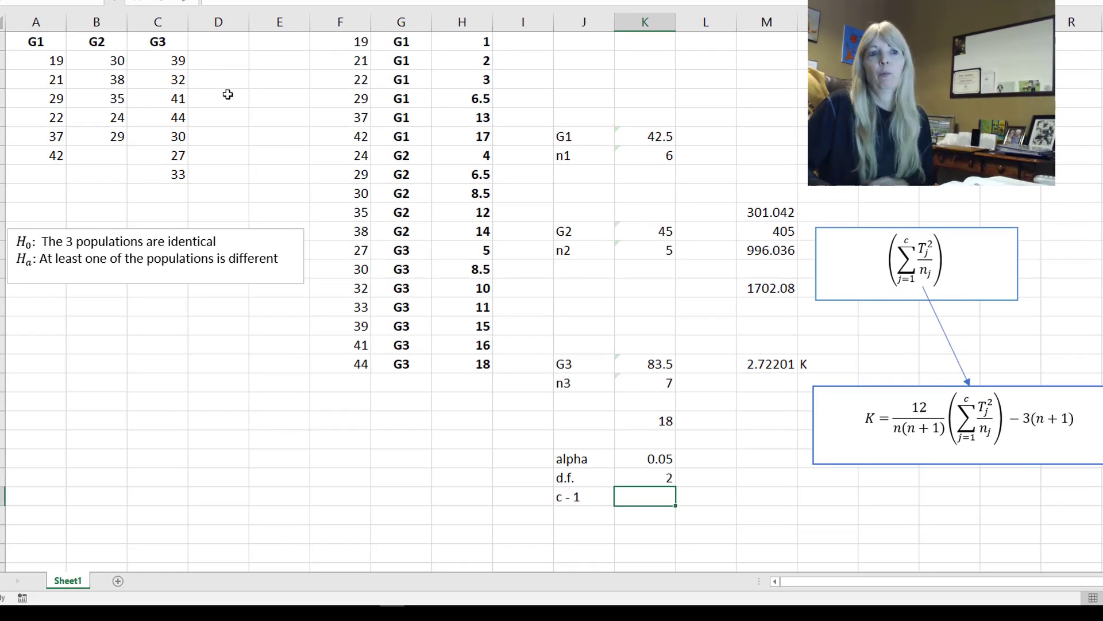
- Enter the label chi sq in cell J26, below the c - 1 label
key("Return")
key("Left")
type("chi")
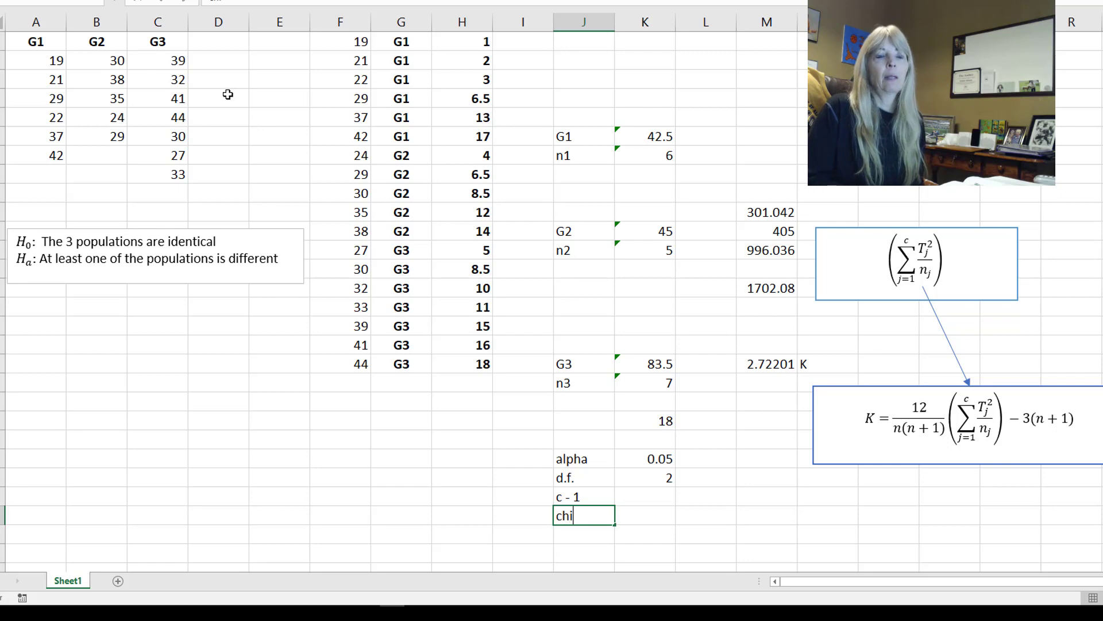
type(" sq")
key("Tab")
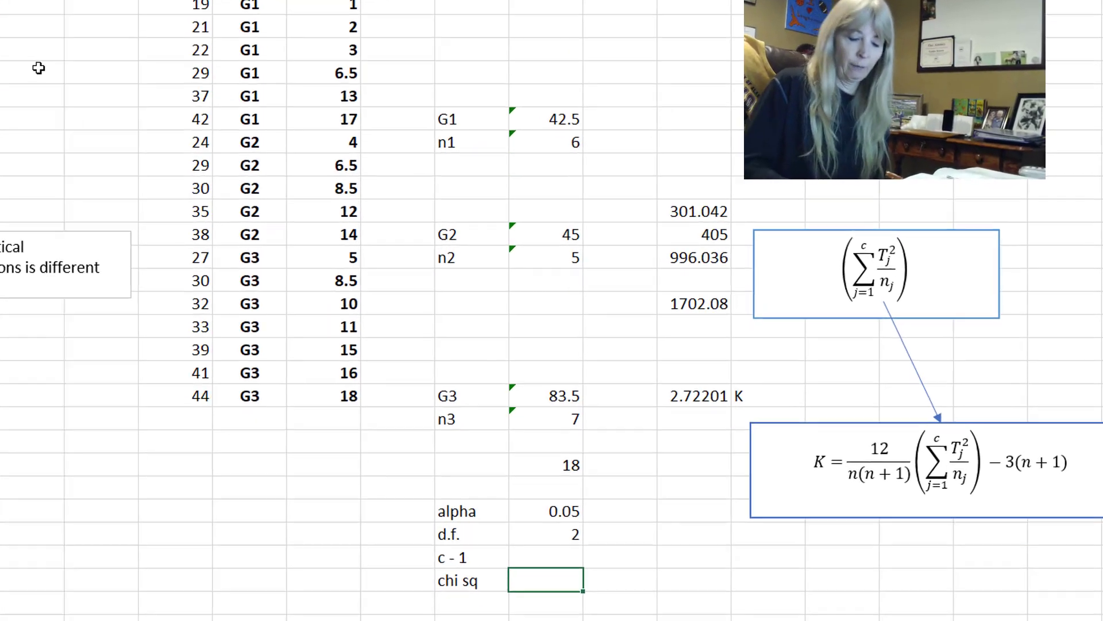
- Calculate the chi-square critical value in cell K26 with the formula =CHISQ.INV.RT(K23,K24), and compare it with the K statistic in M18
type("=chi")
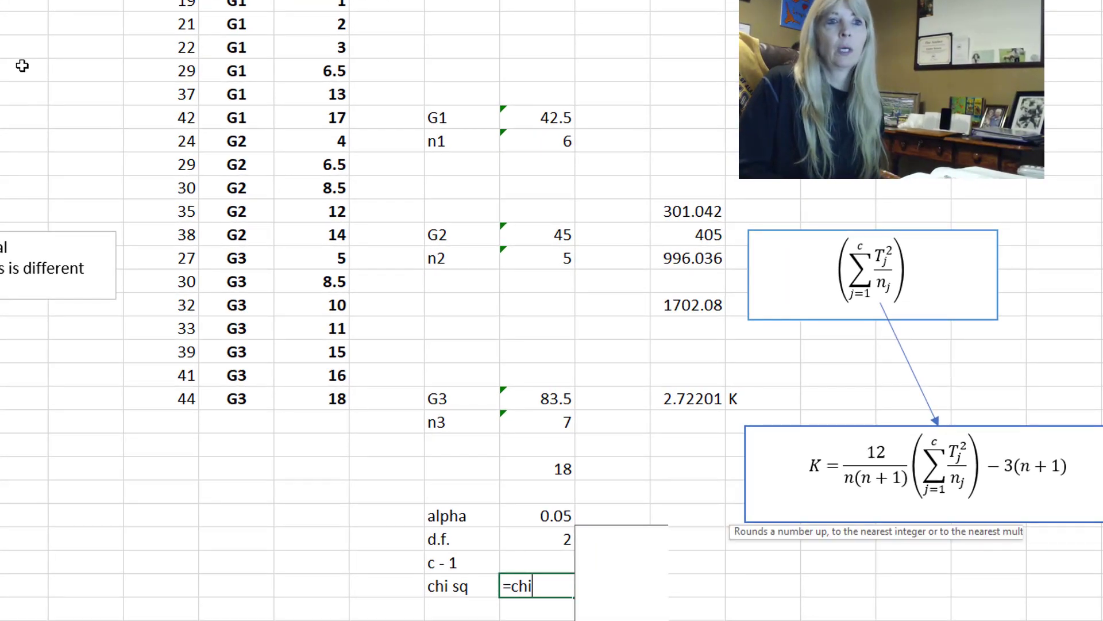
type("sq")
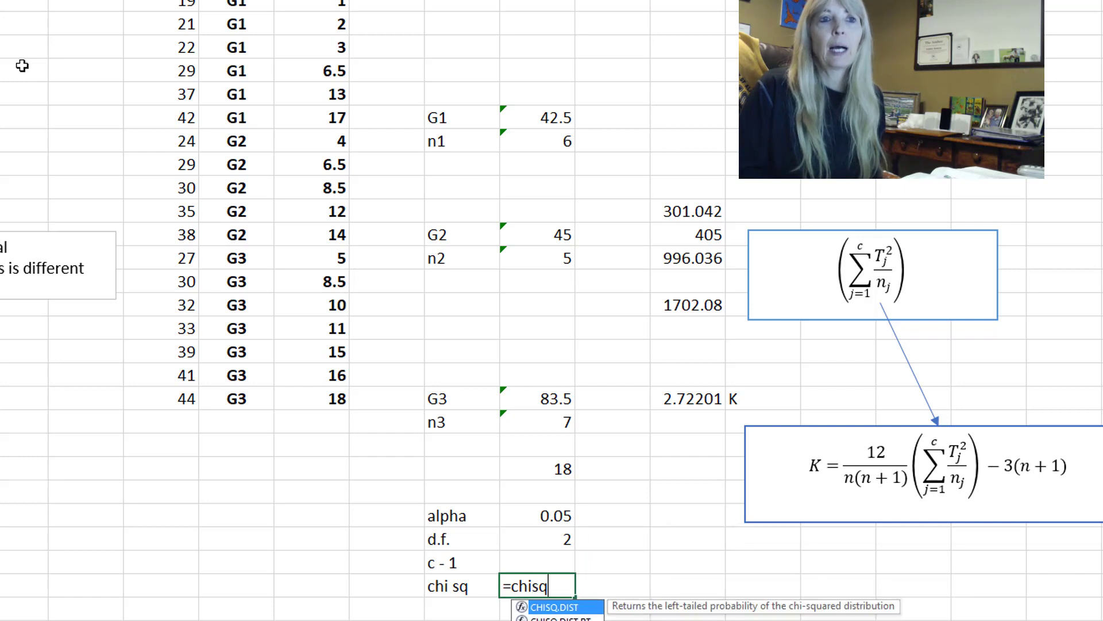
type(".inv")
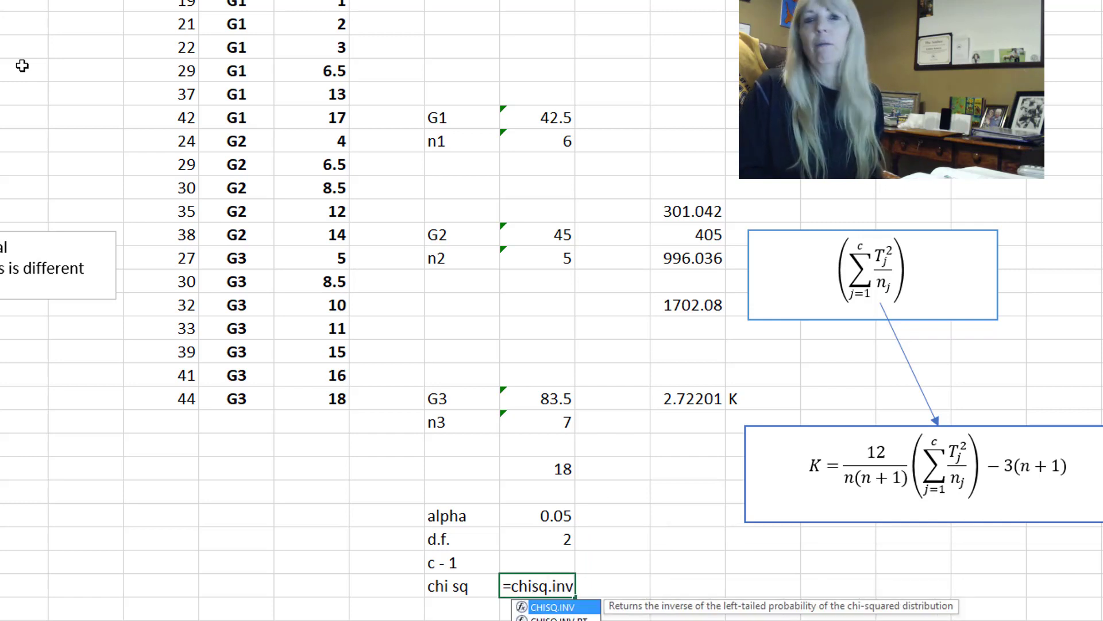
type(".rt(")
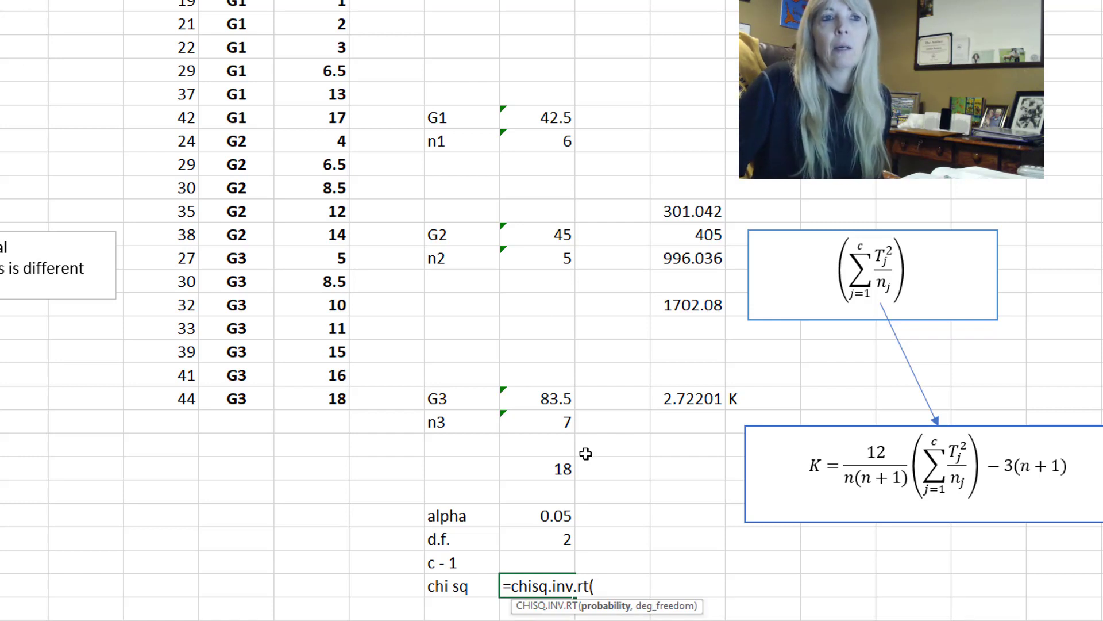
left_click(555, 517)
type(",")
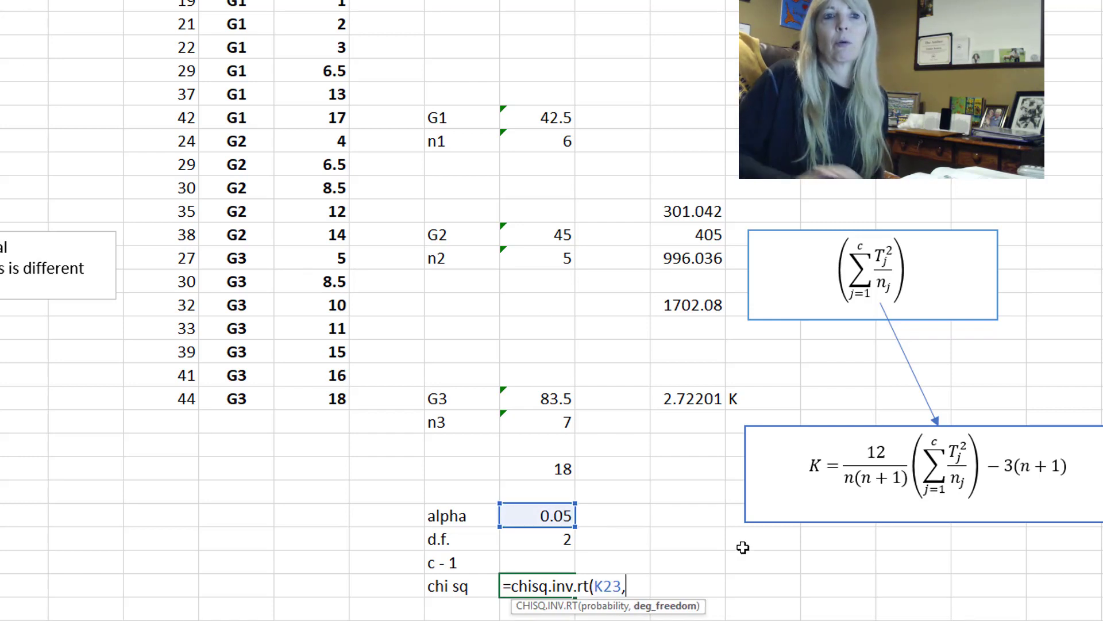
left_click(556, 539)
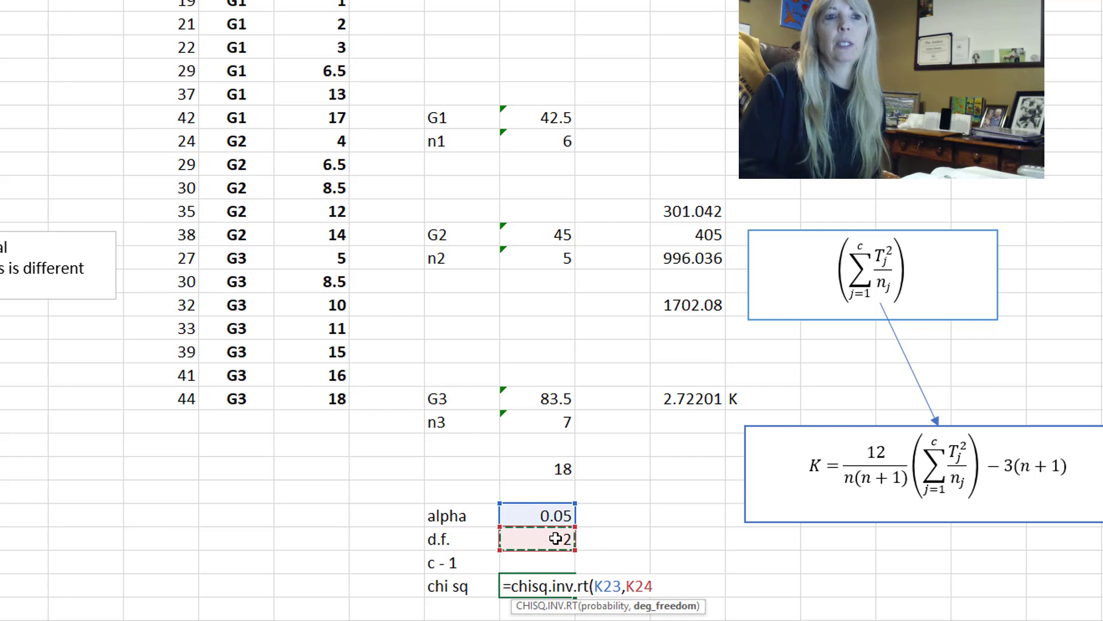
type(")")
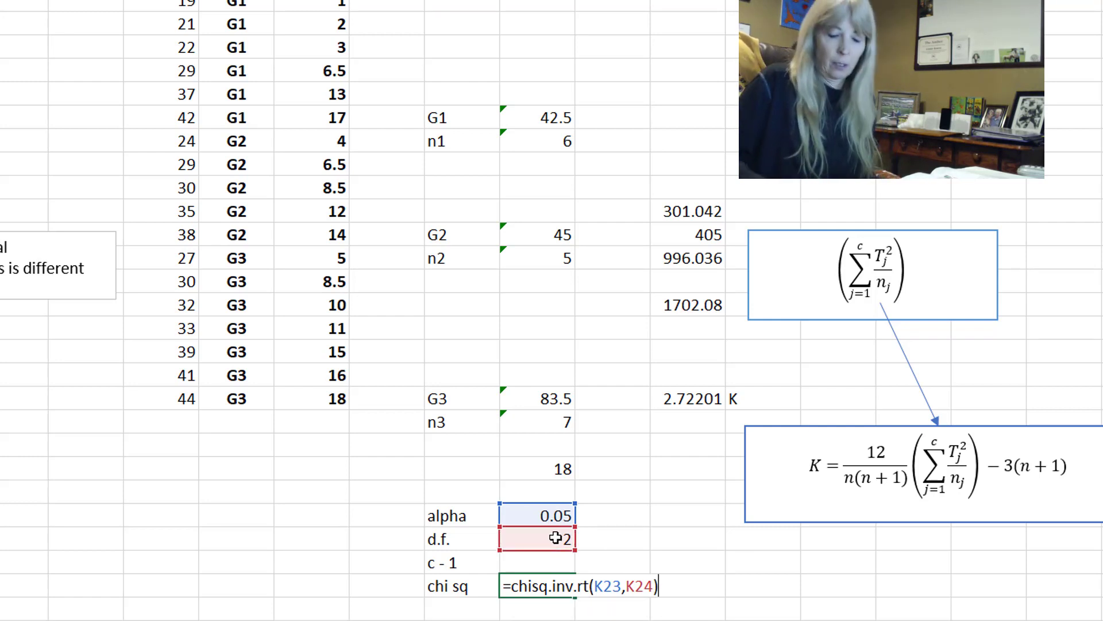
key("Return")
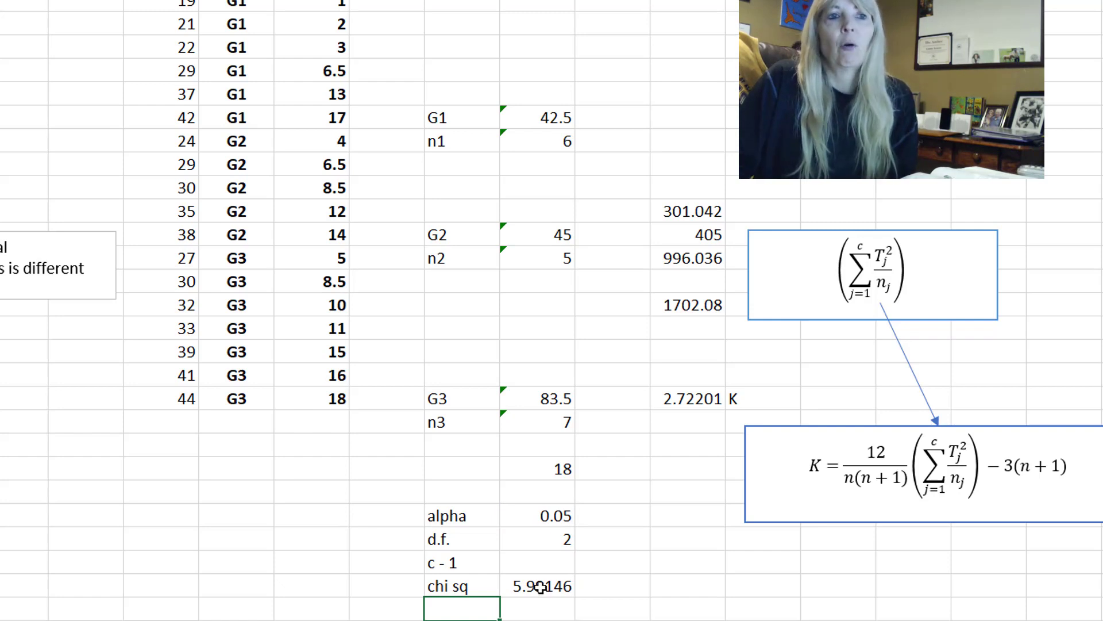
left_click(541, 586)
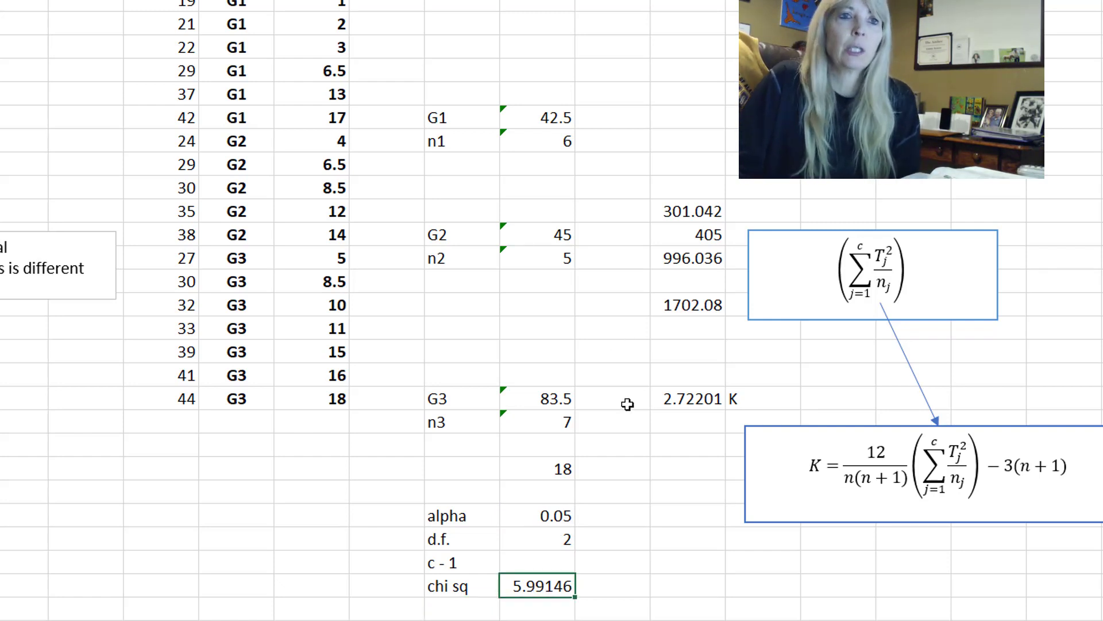
left_click(674, 409)
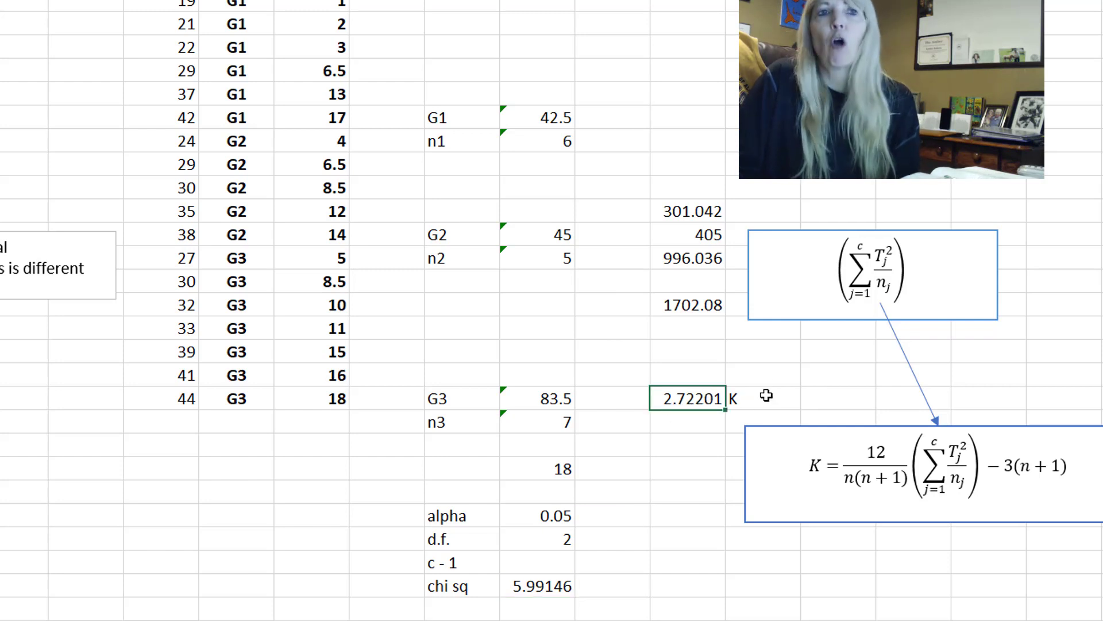